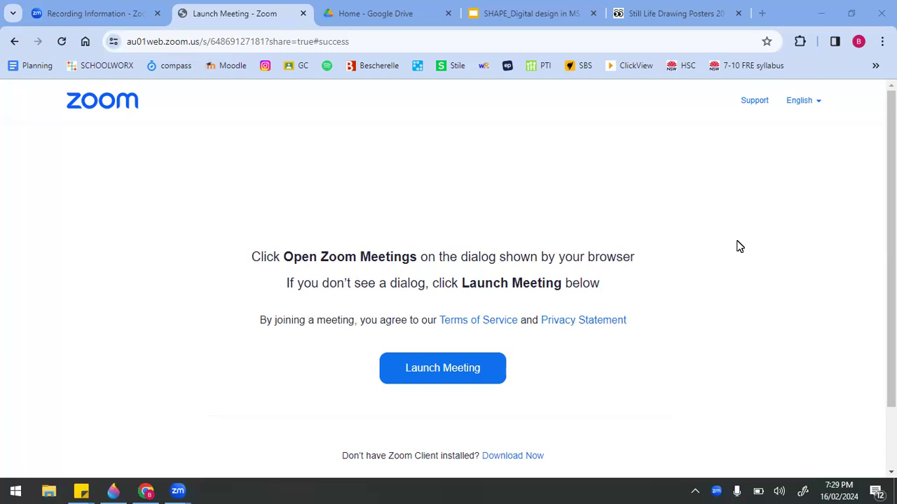
# Review the bread, basket, coffee and glass still-life posters on slides 4 and 5
pyautogui.click(545, 13)
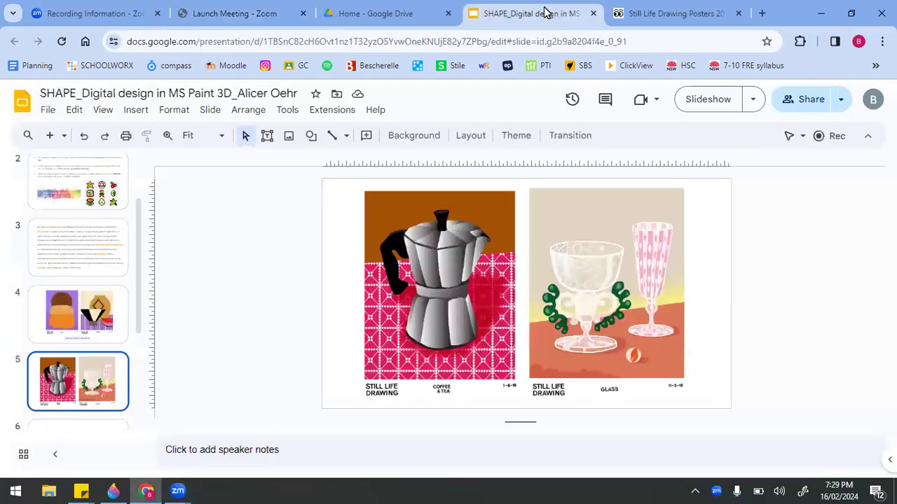
pyautogui.click(105, 325)
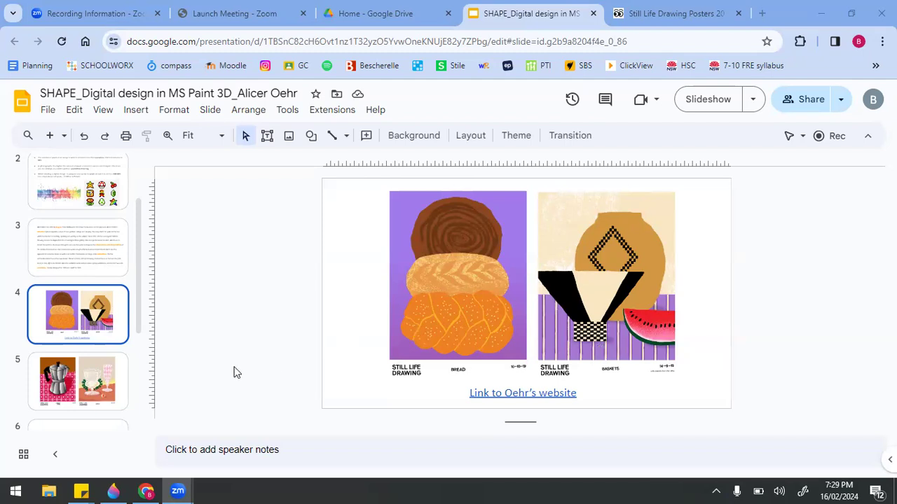
pyautogui.click(103, 391)
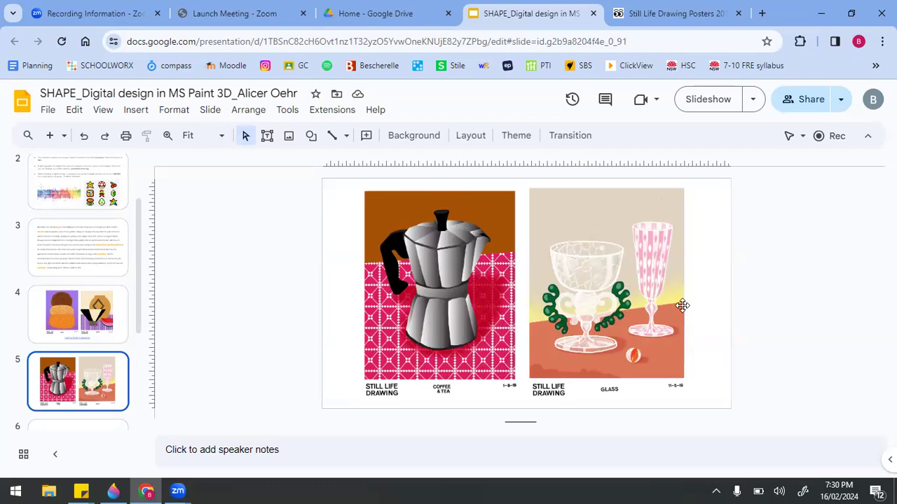
# Minimize Chrome and launch Paint 3D from the Start menu's app list
pyautogui.click(824, 15)
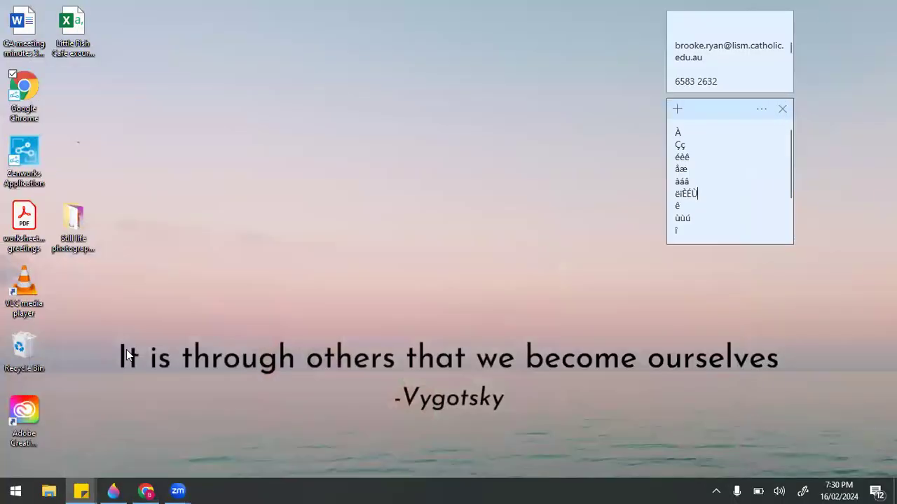
pyautogui.click(15, 491)
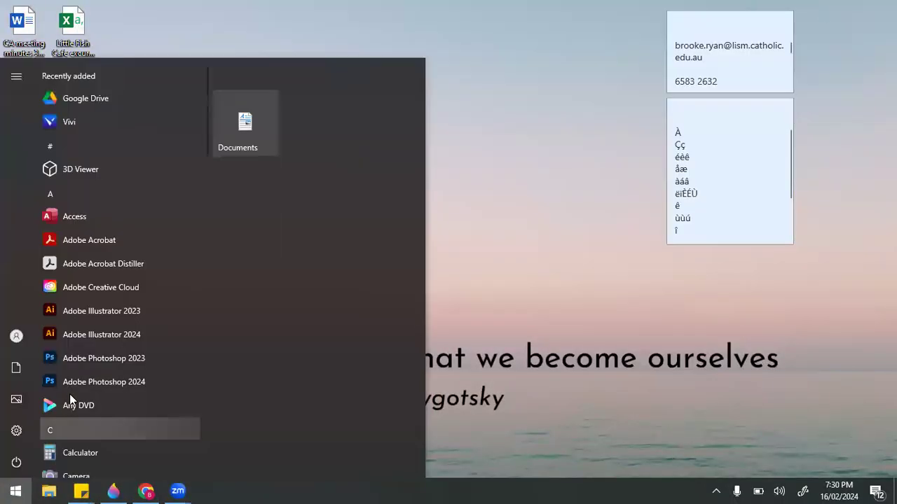
pyautogui.scroll(-3, 69, 391)
pyautogui.scroll(-10, 69, 391)
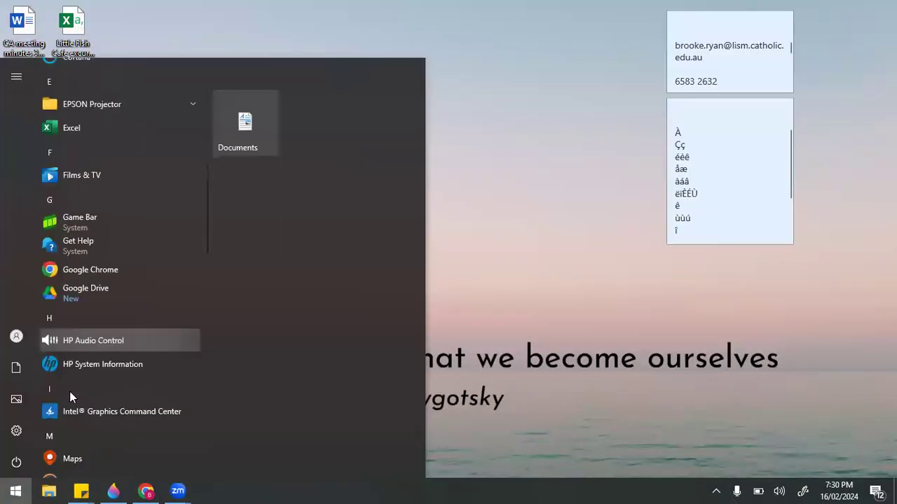
pyautogui.scroll(-2, 70, 391)
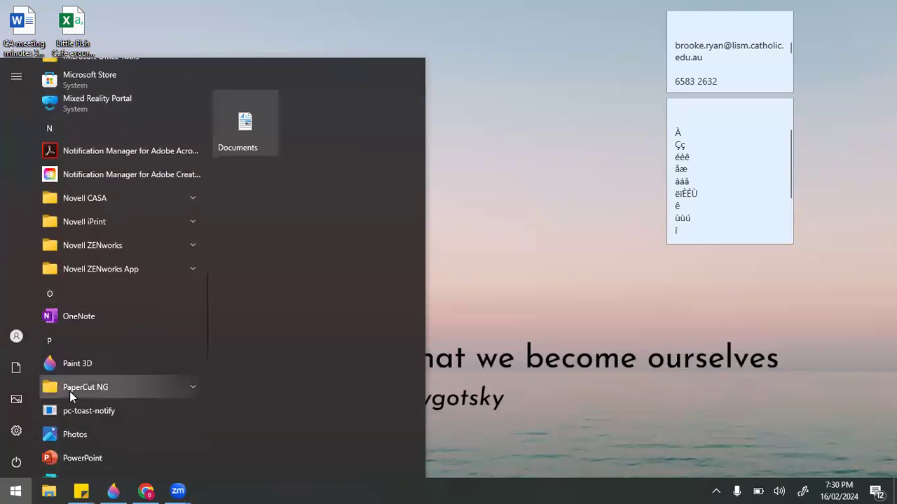
pyautogui.rightClick(88, 360)
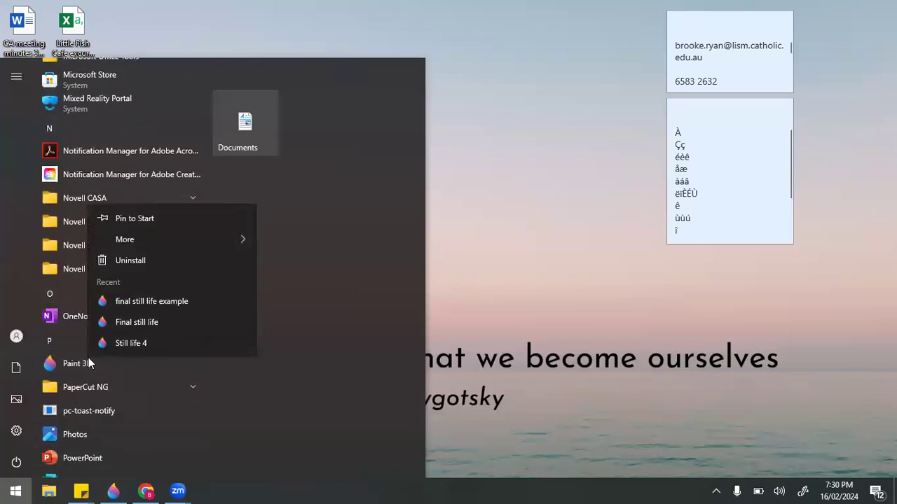
pyautogui.click(88, 357)
pyautogui.click(75, 360)
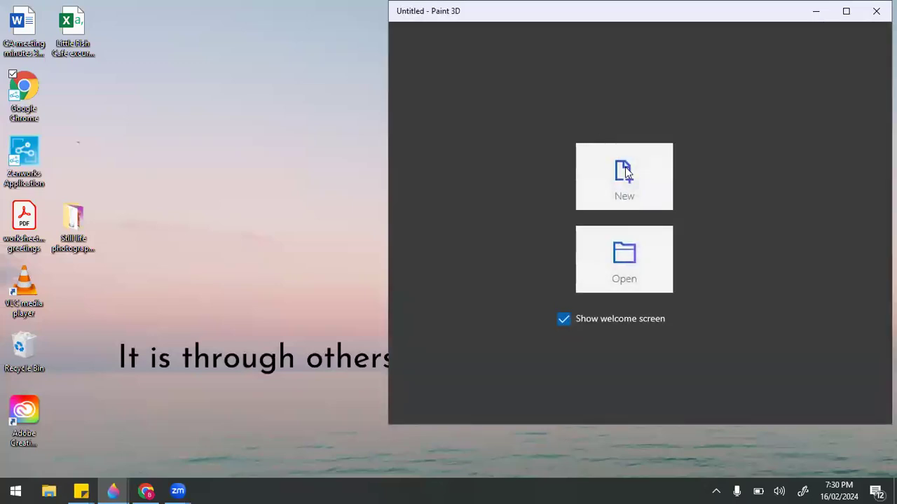
# Start a new maximized project and set its canvas to 1754 × 2480 px
pyautogui.click(625, 171)
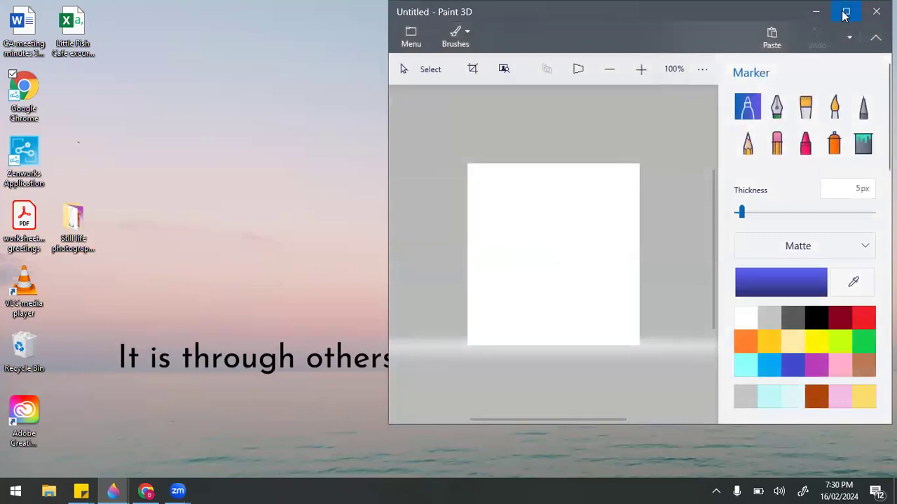
pyautogui.click(845, 14)
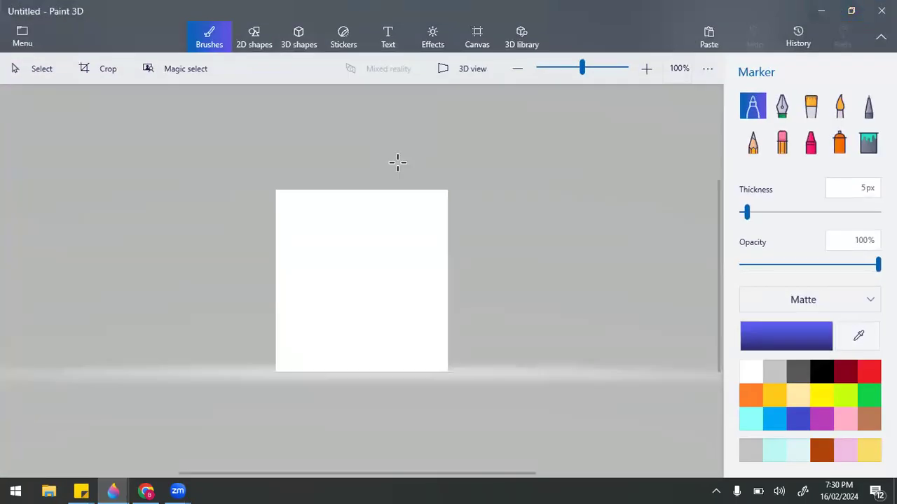
pyautogui.click(478, 36)
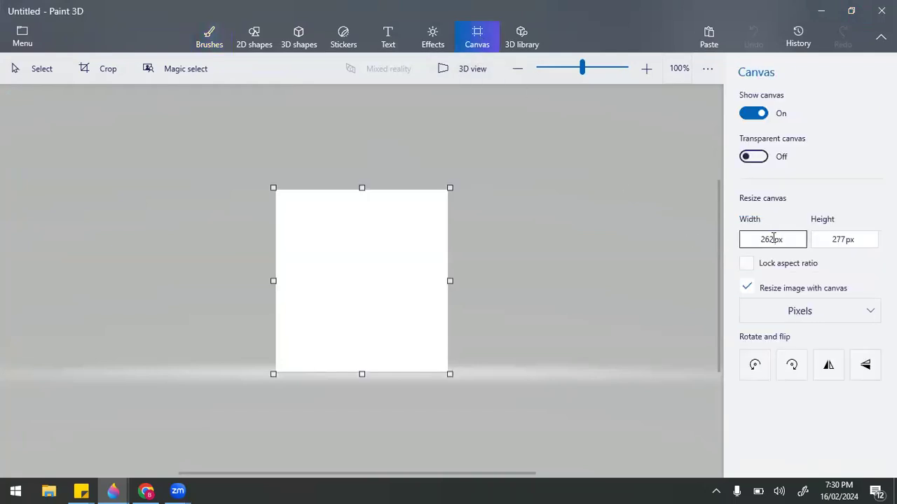
pyautogui.click(773, 239)
pyautogui.write('1754')
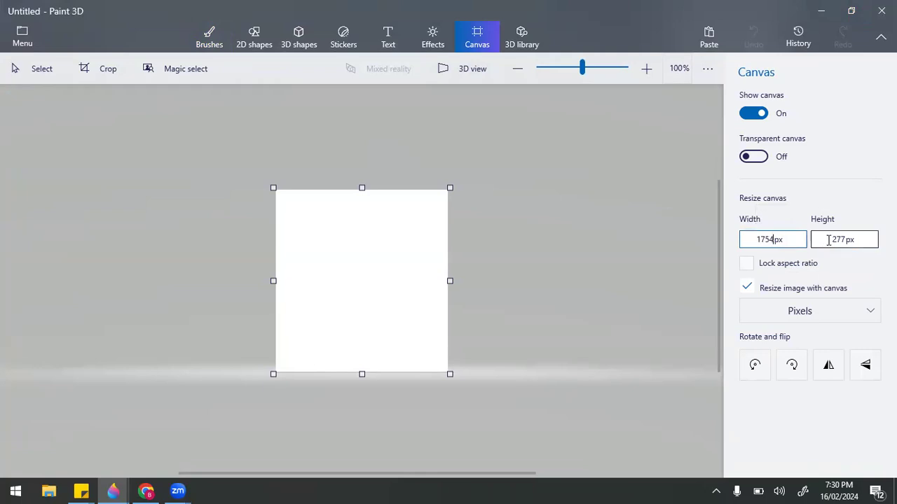
pyautogui.click(844, 240)
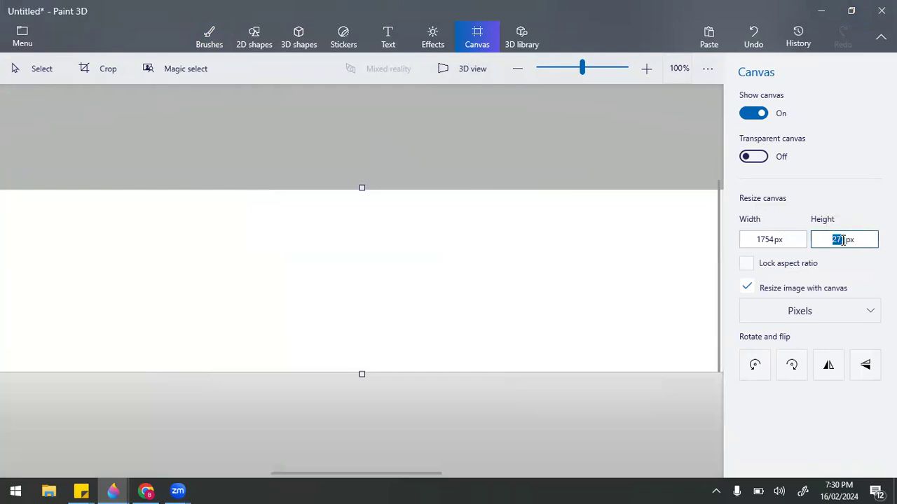
pyautogui.press('BackSpace')
pyautogui.write('2480')
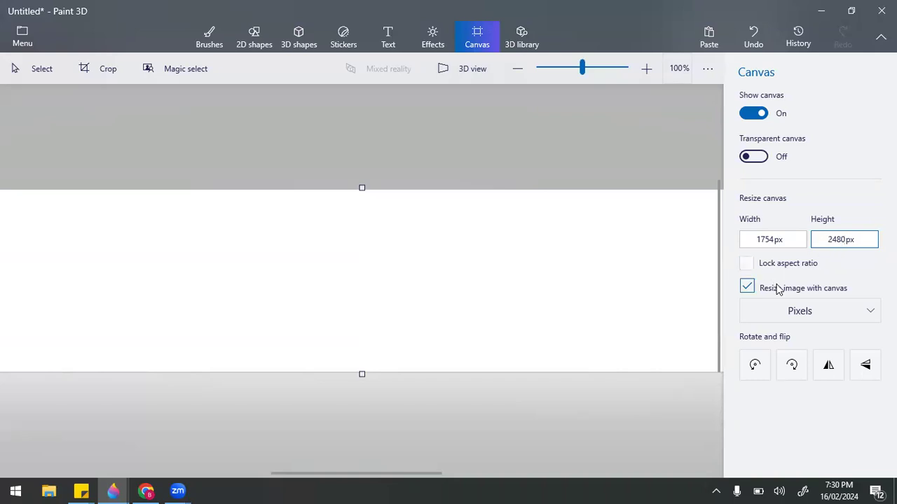
pyautogui.press('Return')
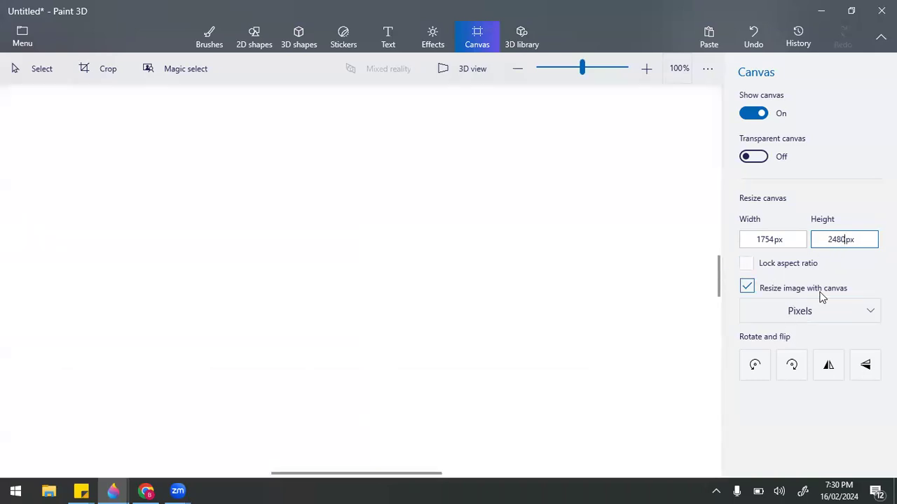
# Zoom out until the whole portrait page fits in view
pyautogui.click(515, 76)
pyautogui.click(515, 75)
pyautogui.click(515, 76)
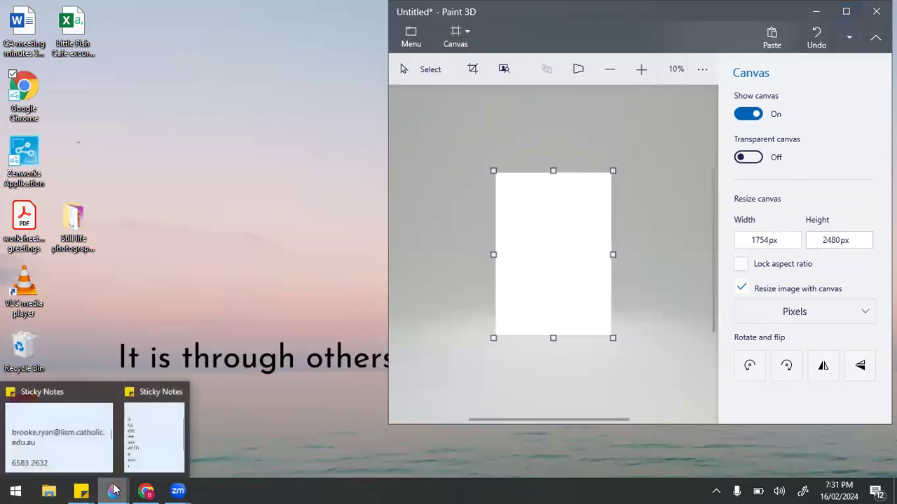
# Open a second Paint 3D window from the taskbar icon's jump list
pyautogui.moveTo(113, 490)
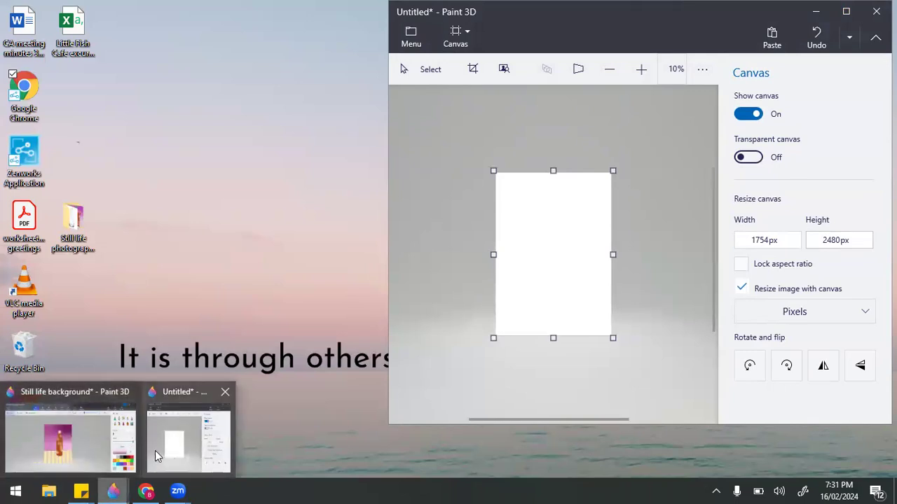
pyautogui.rightClick(113, 490)
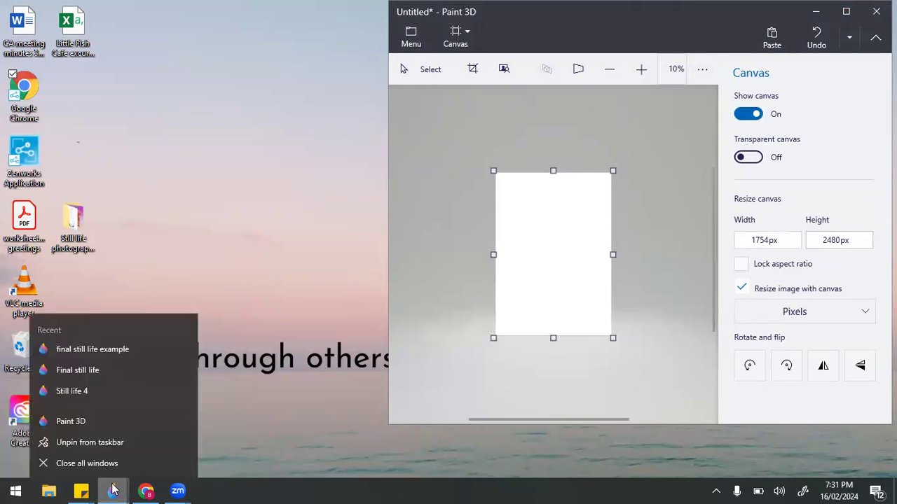
pyautogui.rightClick(70, 420)
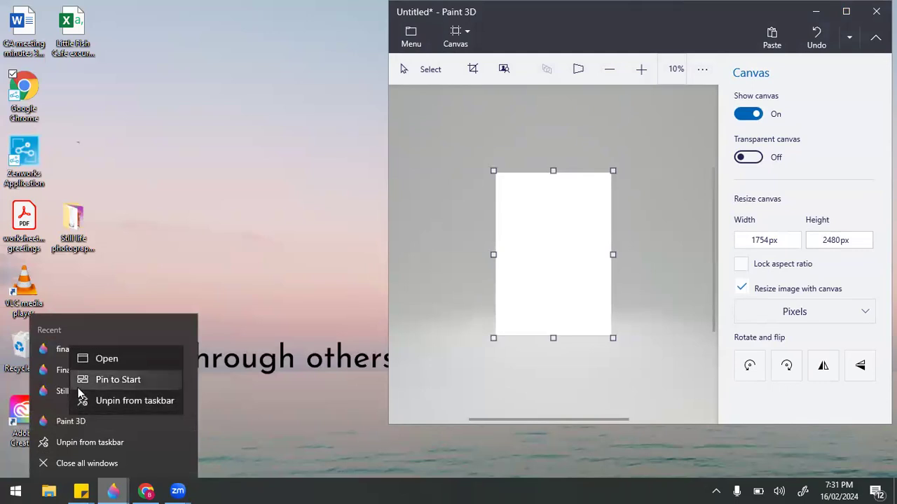
pyautogui.click(103, 361)
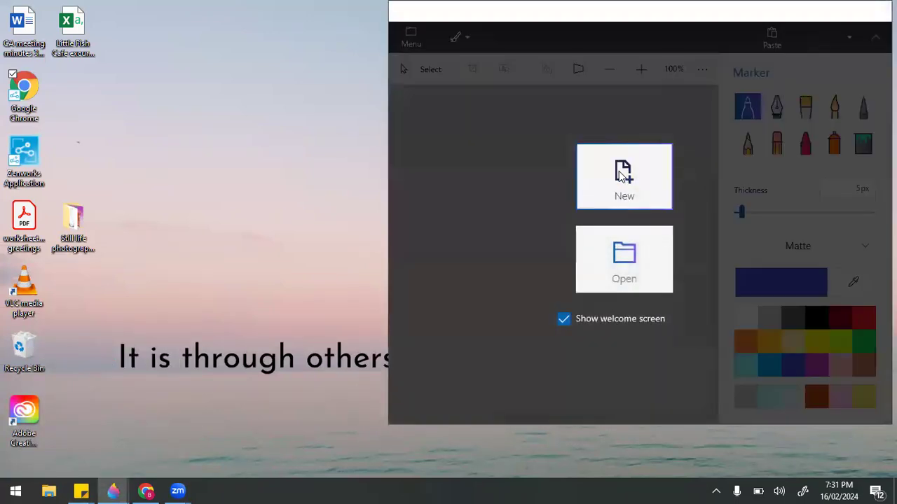
# Start a new maximized project and resize its canvas to 1754 × 2480 px
pyautogui.click(619, 173)
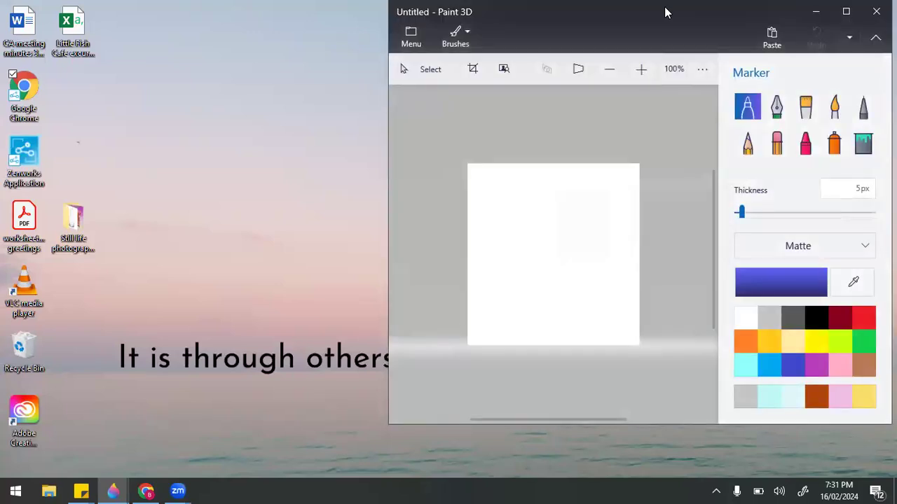
pyautogui.moveTo(666, 12)
pyautogui.mouseDown()
pyautogui.moveTo(480, 29)
pyautogui.moveTo(330, 3)
pyautogui.mouseUp()
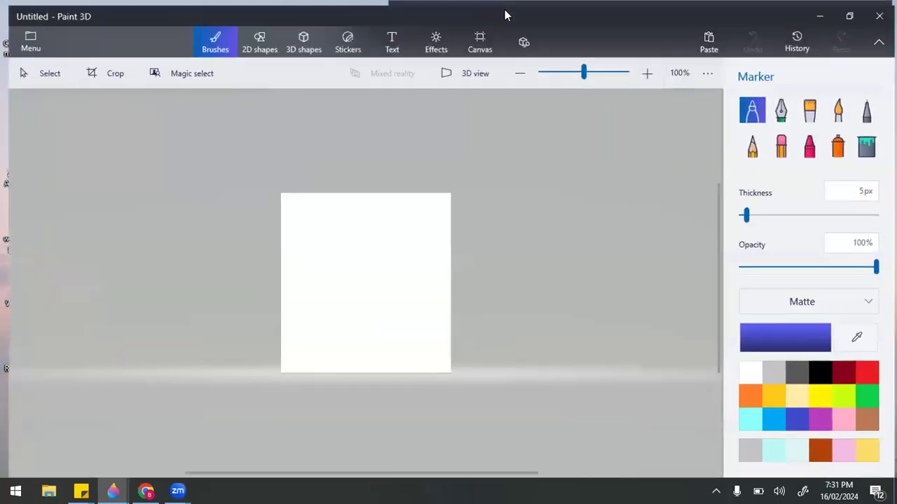
pyautogui.click(492, 39)
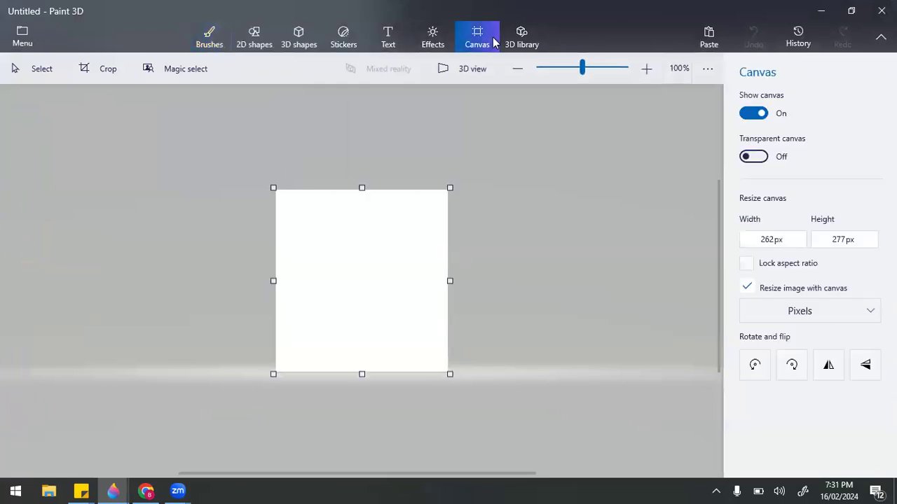
pyautogui.click(769, 240)
pyautogui.doubleClick(770, 240)
pyautogui.press('BackSpace')
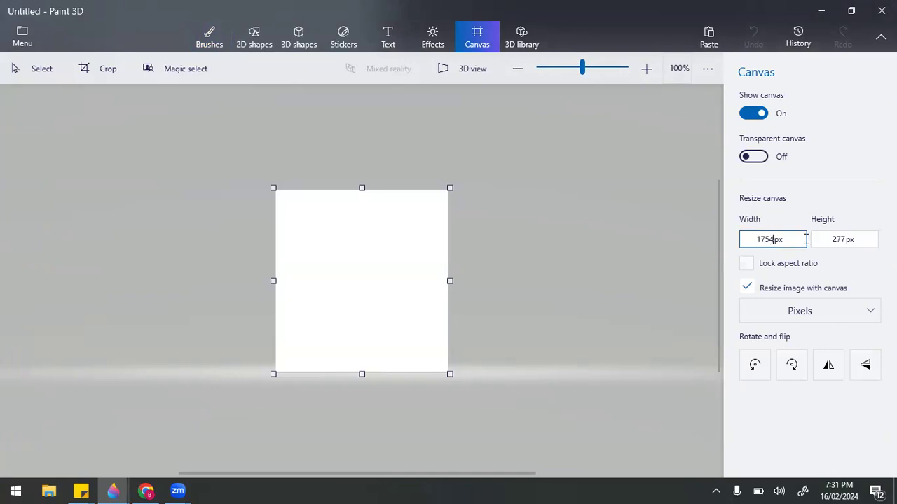
pyautogui.doubleClick(847, 240)
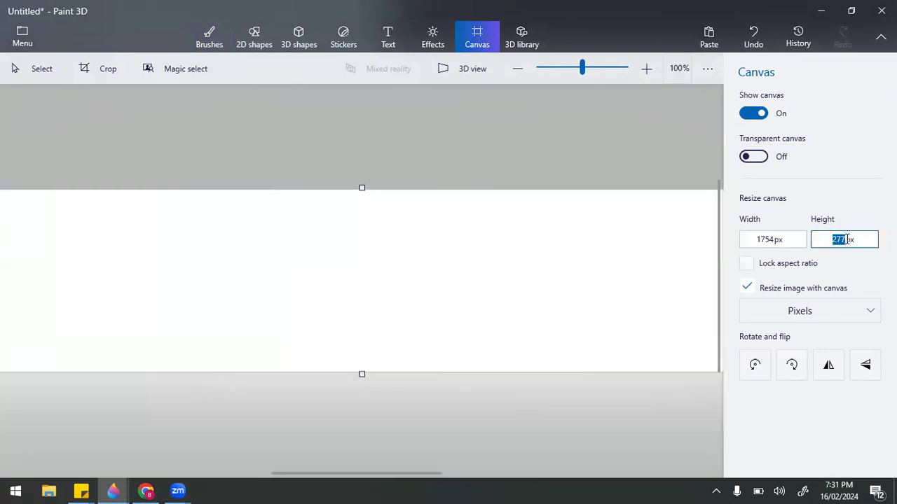
pyautogui.write('2480')
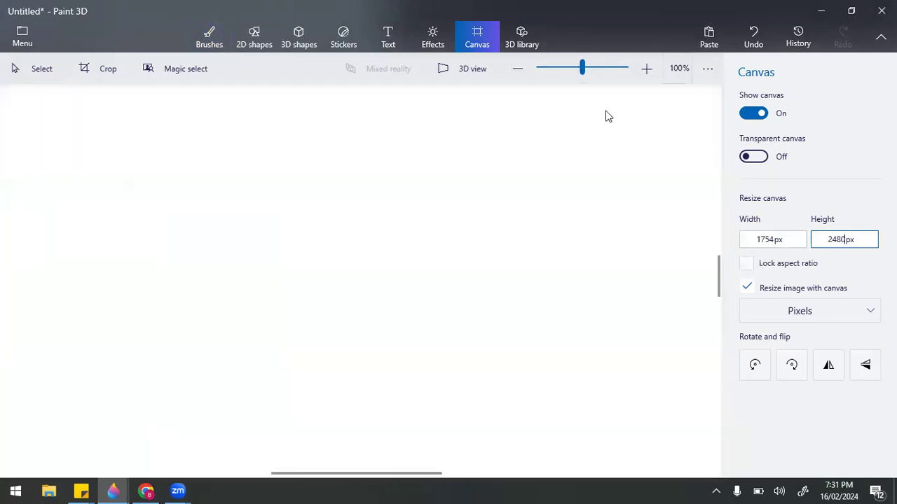
# Zoom out to see the whole page, then zoom back in one level
pyautogui.click(518, 68)
pyautogui.click(518, 68)
pyautogui.click(518, 68)
pyautogui.click(519, 68)
pyautogui.click(518, 68)
pyautogui.click(518, 68)
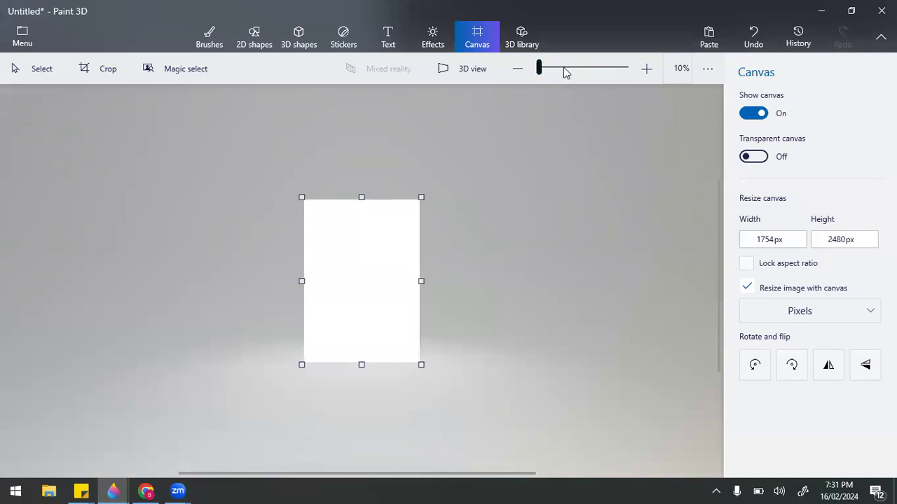
pyautogui.click(643, 70)
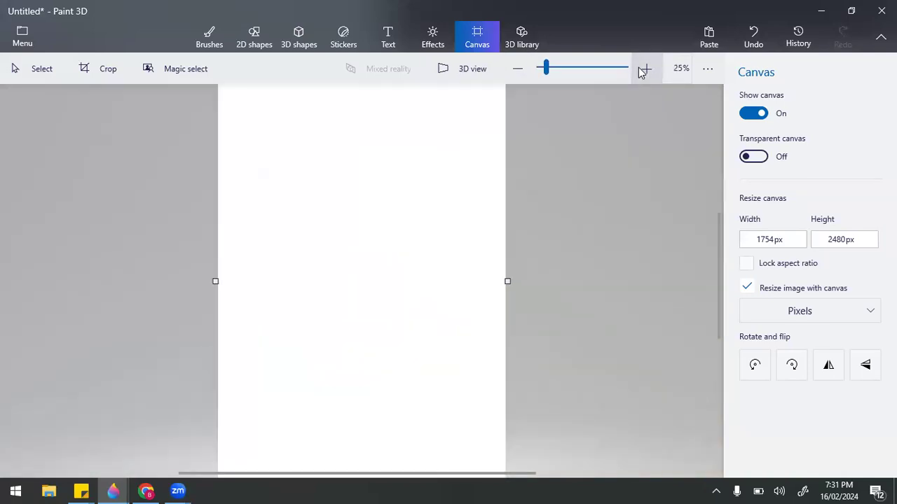
pyautogui.moveTo(717, 226); pyautogui.dragTo(716, 314)
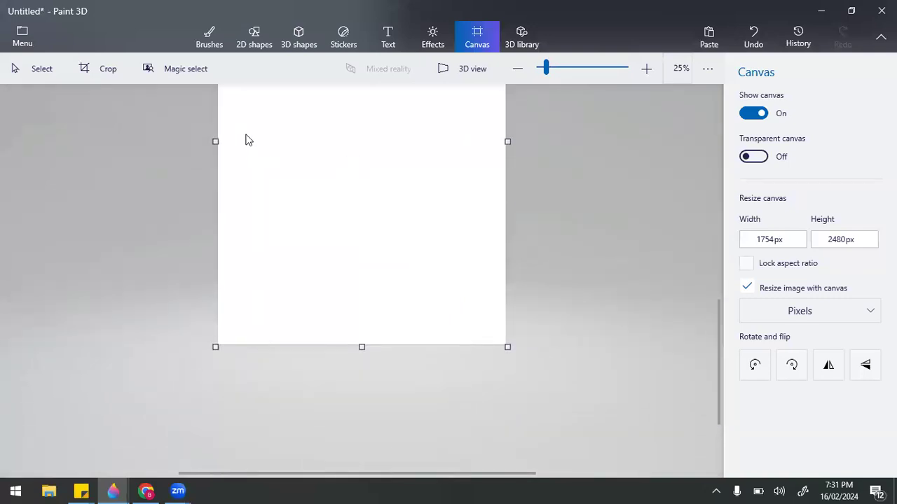
# Draw a solid light-yellow rectangle with no outline over the lower page and commit it
pyautogui.click(257, 42)
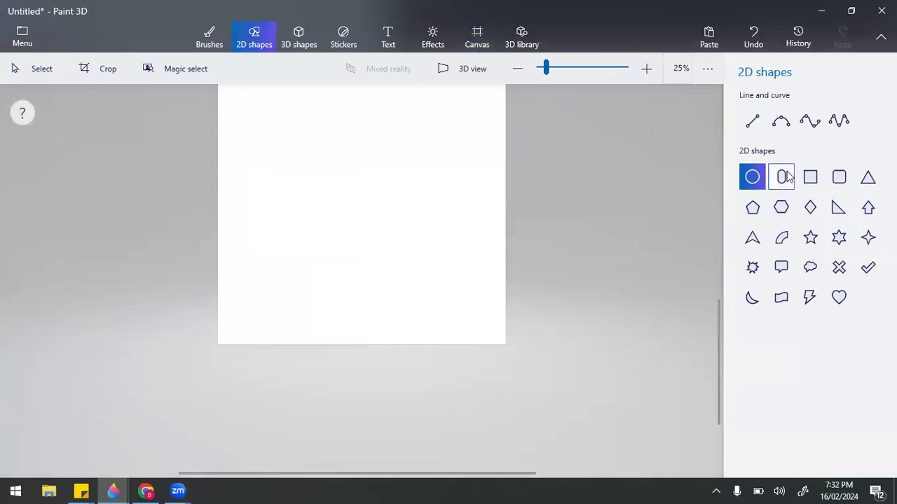
pyautogui.click(810, 177)
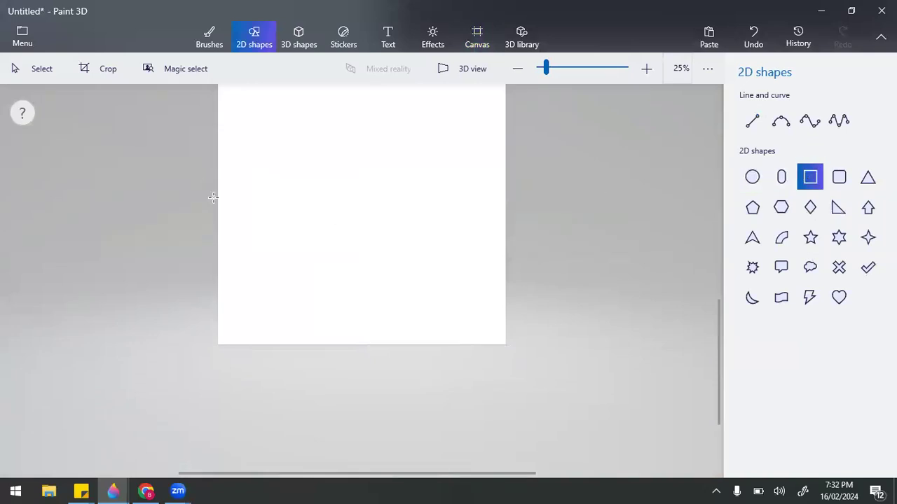
pyautogui.moveTo(213, 198); pyautogui.dragTo(532, 367)
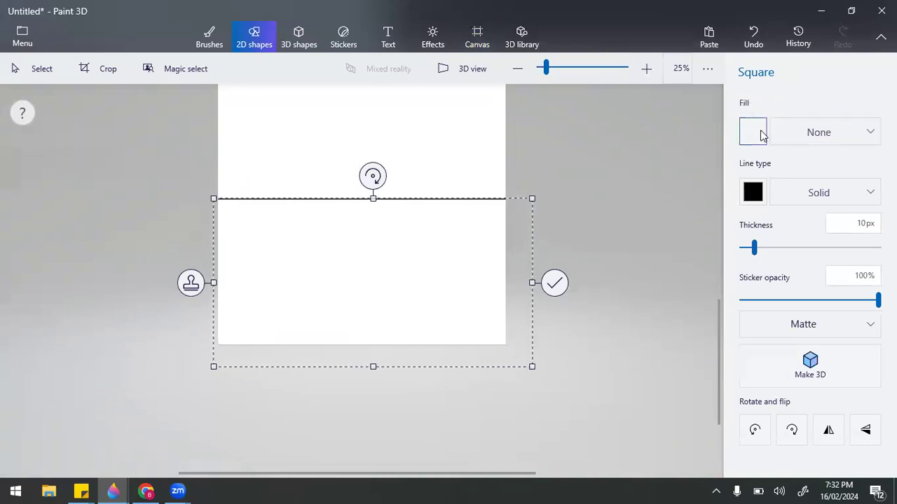
pyautogui.click(759, 133)
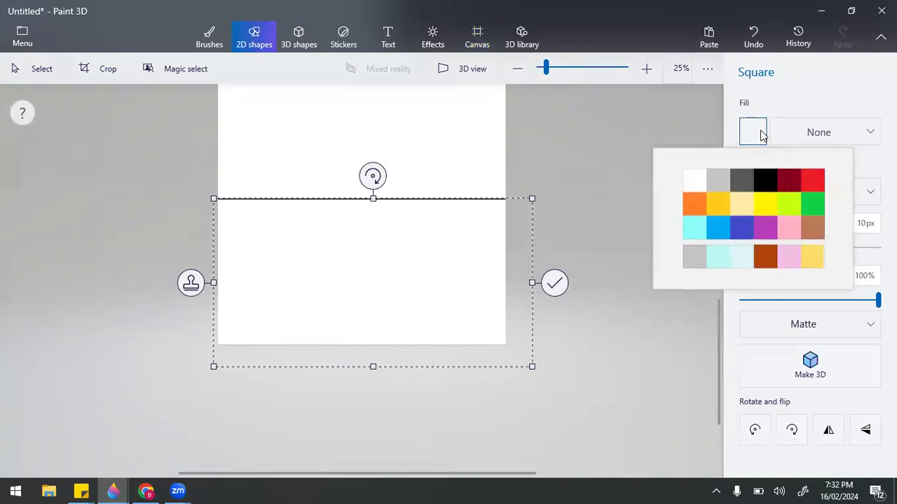
pyautogui.click(817, 259)
pyautogui.click(814, 195)
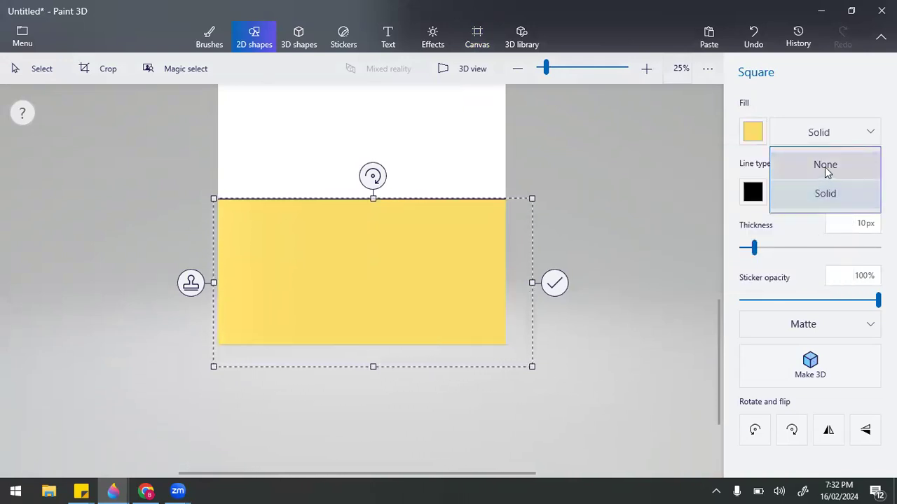
pyautogui.click(825, 168)
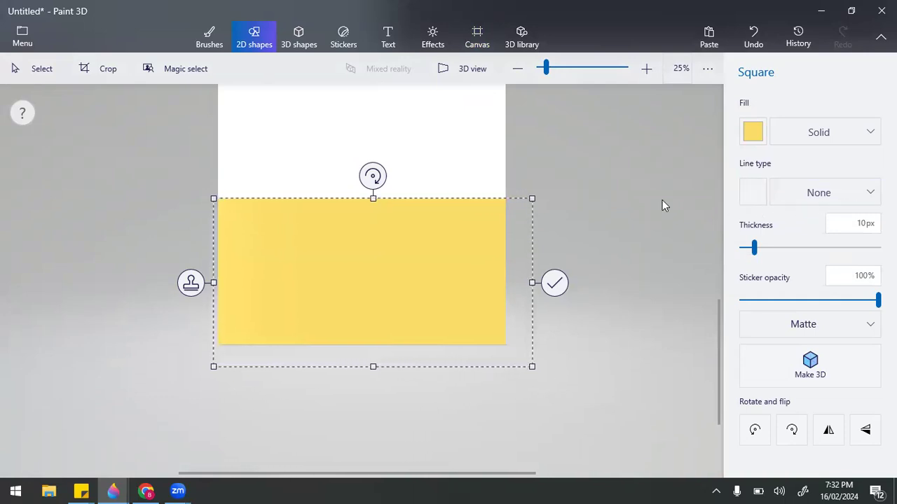
pyautogui.click(557, 285)
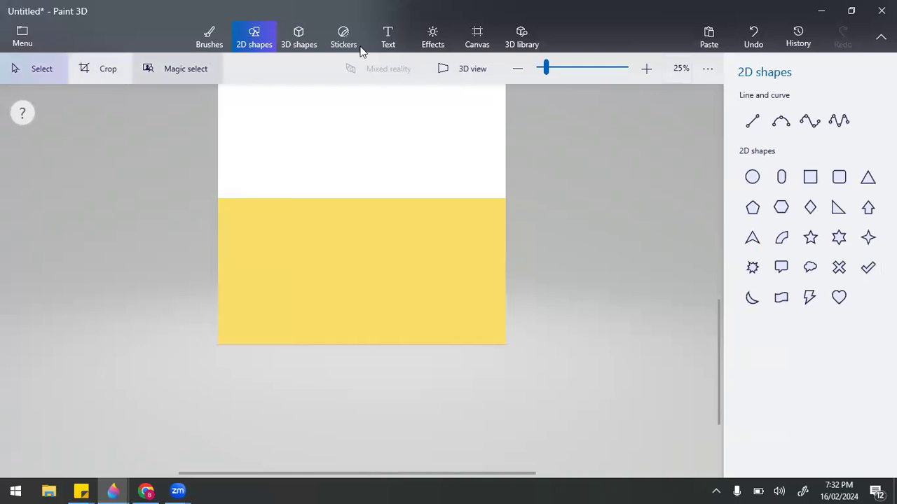
# Draw a 71 px light-pink vertical stripe near the table's left side, then paste a copy beside it
pyautogui.click(752, 121)
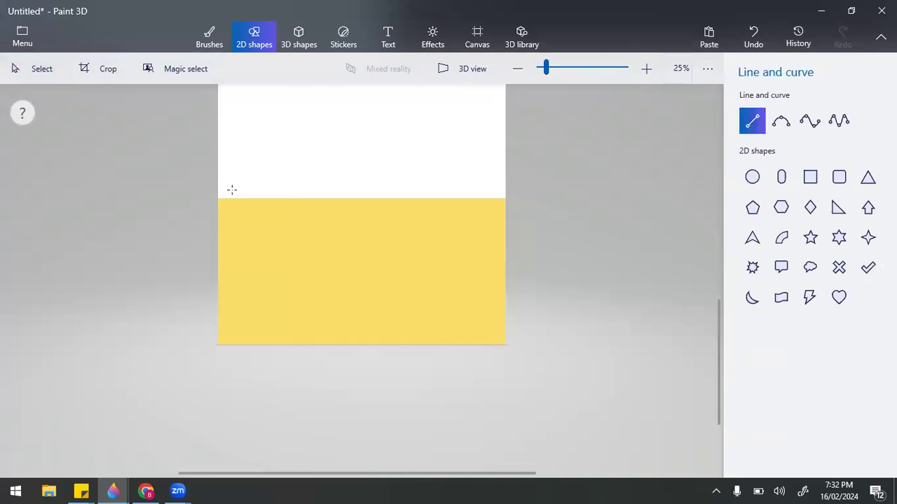
pyautogui.moveTo(212, 172); pyautogui.dragTo(275, 234)
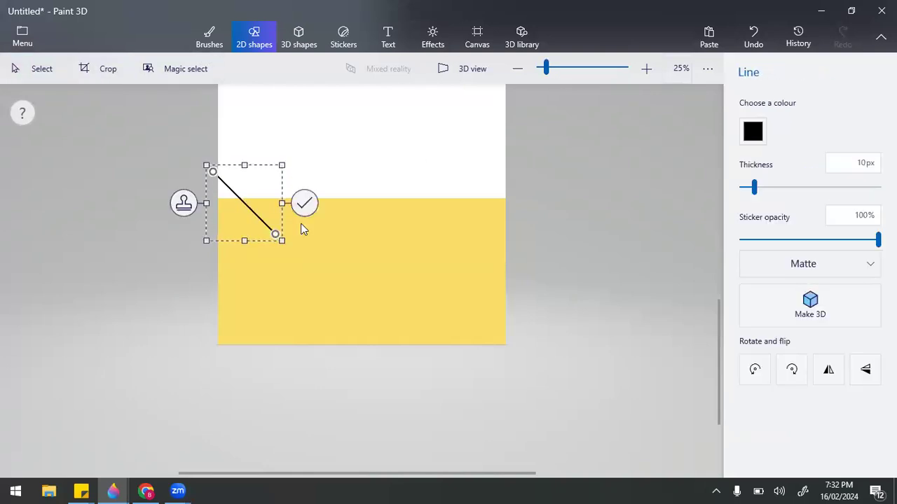
pyautogui.moveTo(754, 187); pyautogui.dragTo(839, 190)
pyautogui.click(753, 131)
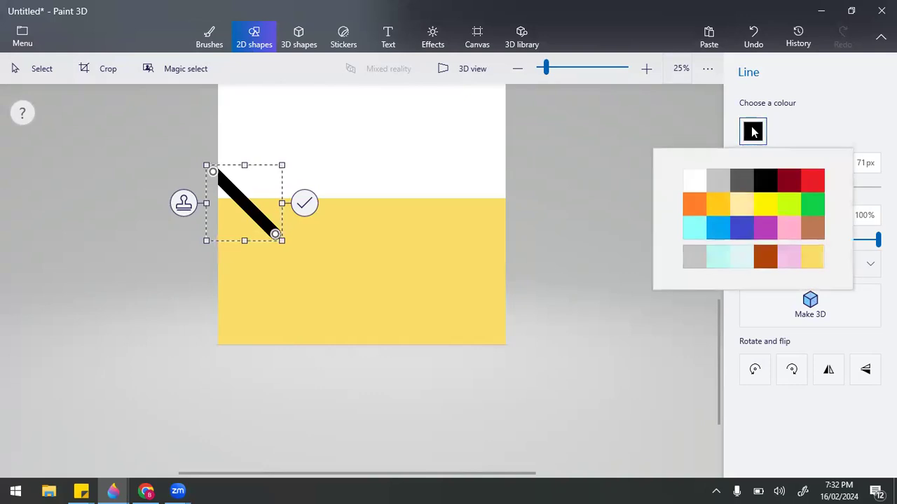
pyautogui.click(788, 258)
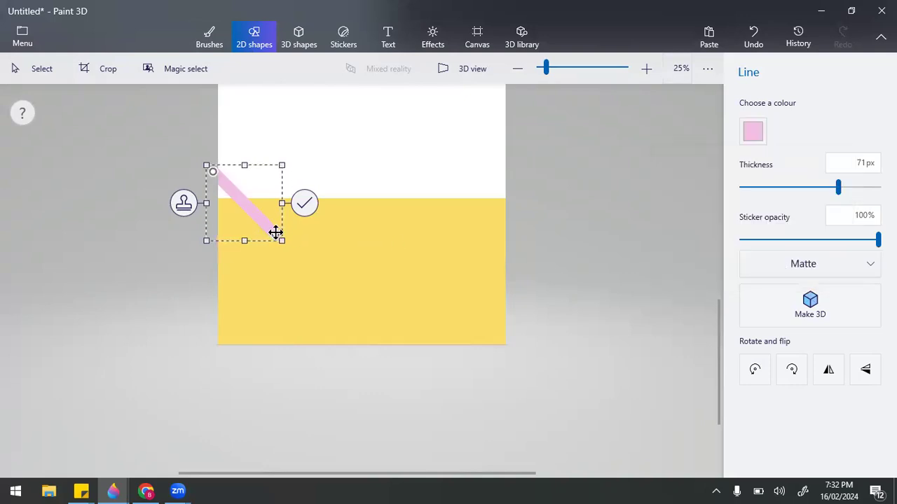
pyautogui.moveTo(275, 233); pyautogui.dragTo(257, 348)
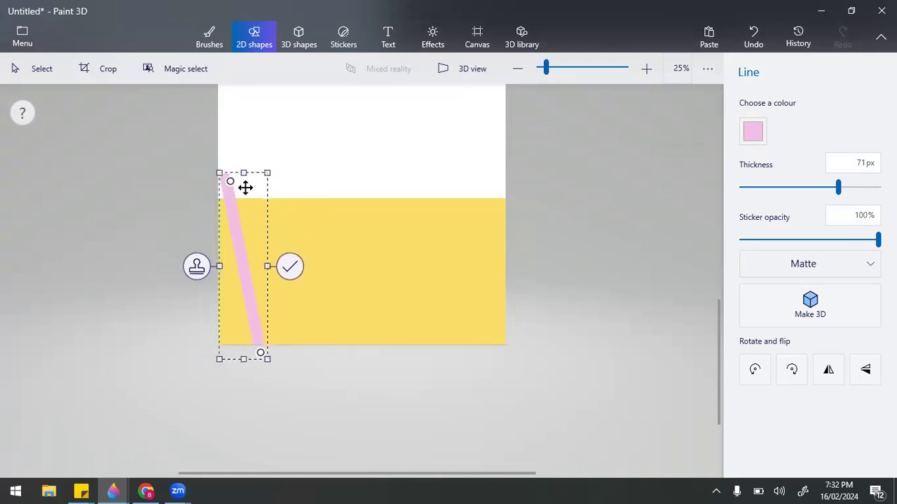
pyautogui.moveTo(247, 189); pyautogui.dragTo(256, 196)
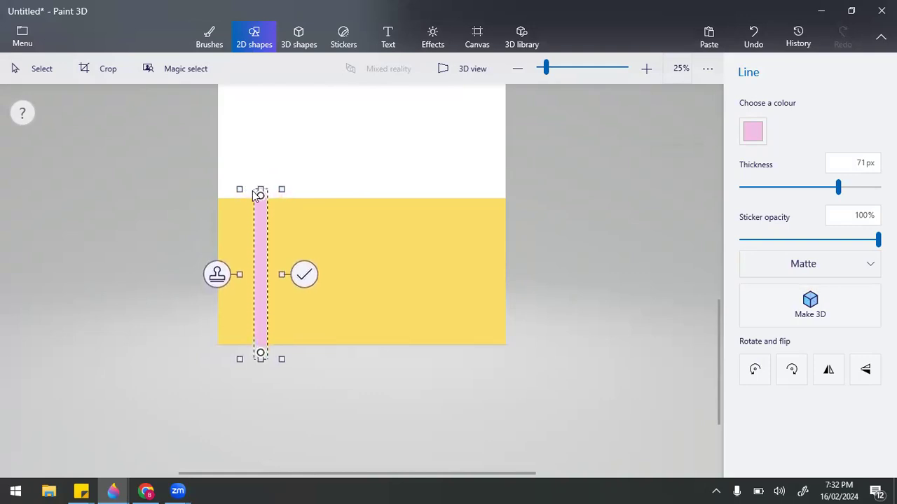
pyautogui.click(304, 275)
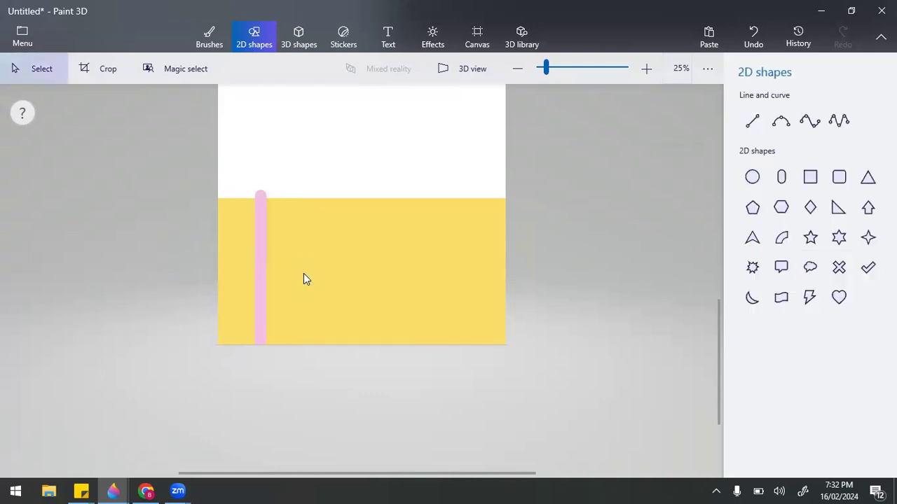
pyautogui.hotkey('ctrl', 'v')
pyautogui.moveTo(362, 270); pyautogui.dragTo(314, 262)
# Paste and place more stripe copies until five evenly spaced pink stripes cross the table
pyautogui.click(393, 186)
pyautogui.hotkey('ctrl', 'v')
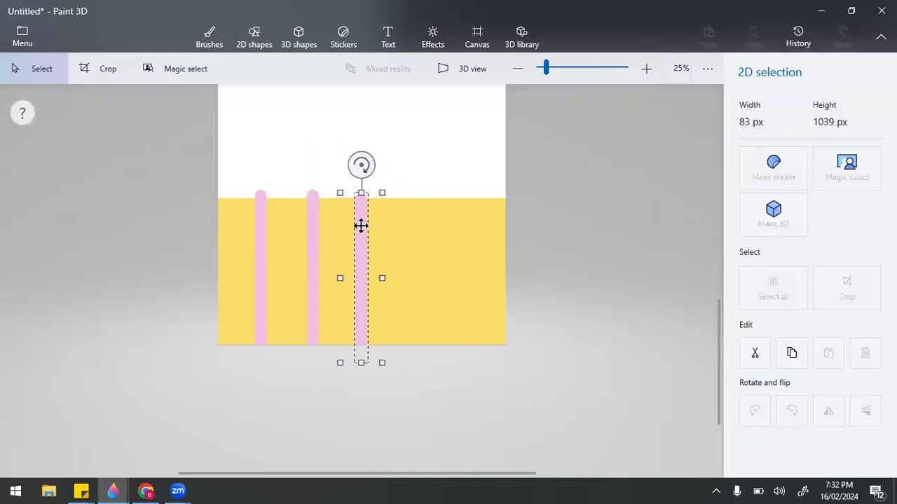
pyautogui.click(420, 162)
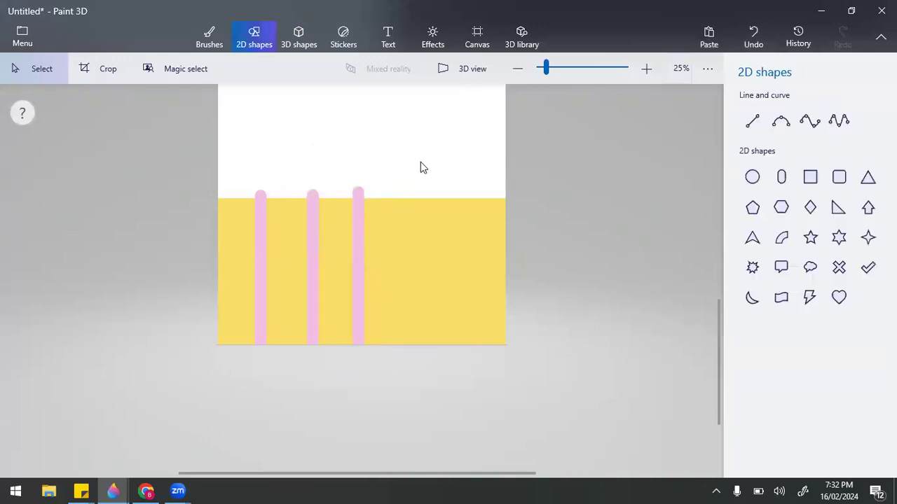
pyautogui.hotkey('ctrl', 'v')
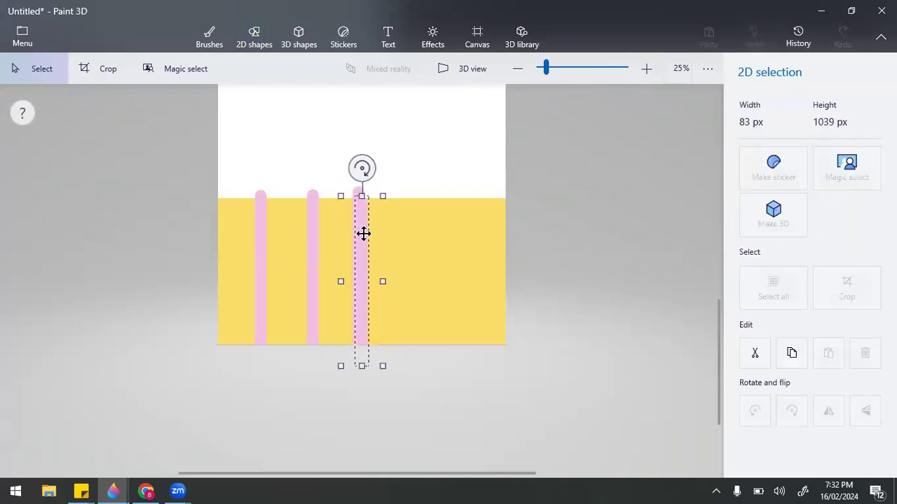
pyautogui.moveTo(374, 232); pyautogui.dragTo(406, 226)
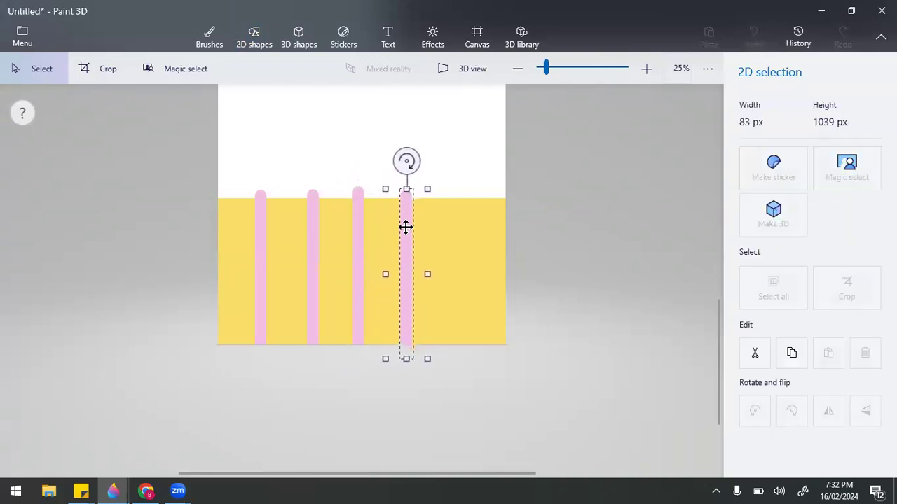
pyautogui.click(476, 161)
pyautogui.hotkey('ctrl', 'v')
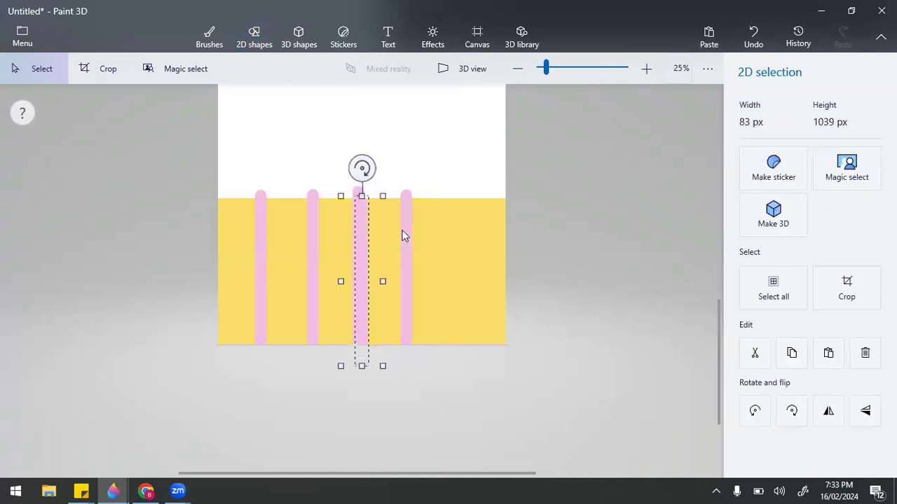
pyautogui.moveTo(360, 252); pyautogui.dragTo(458, 242)
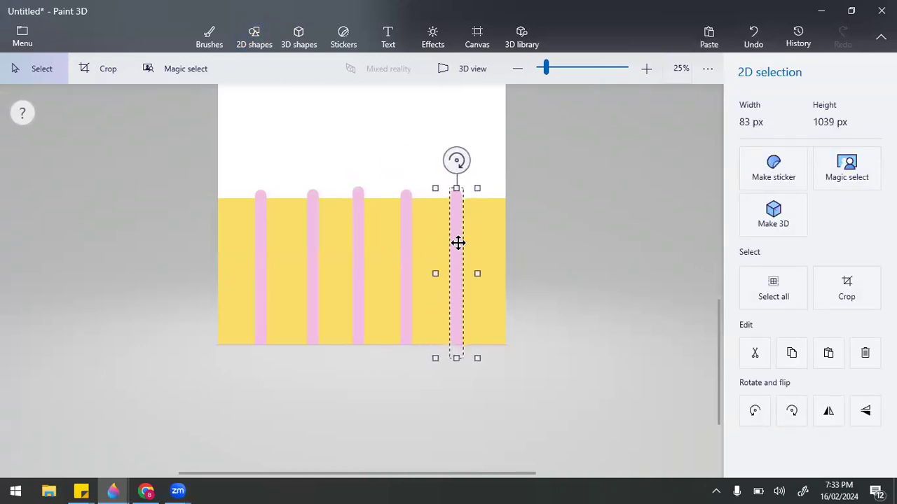
pyautogui.click(530, 237)
pyautogui.scroll(1, 542, 237)
pyautogui.scroll(-1, 542, 237)
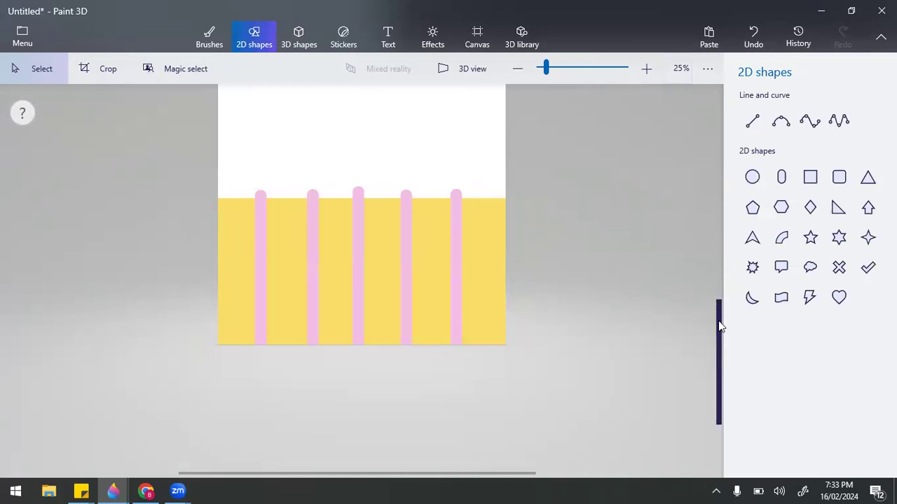
pyautogui.moveTo(717, 321); pyautogui.dragTo(723, 220)
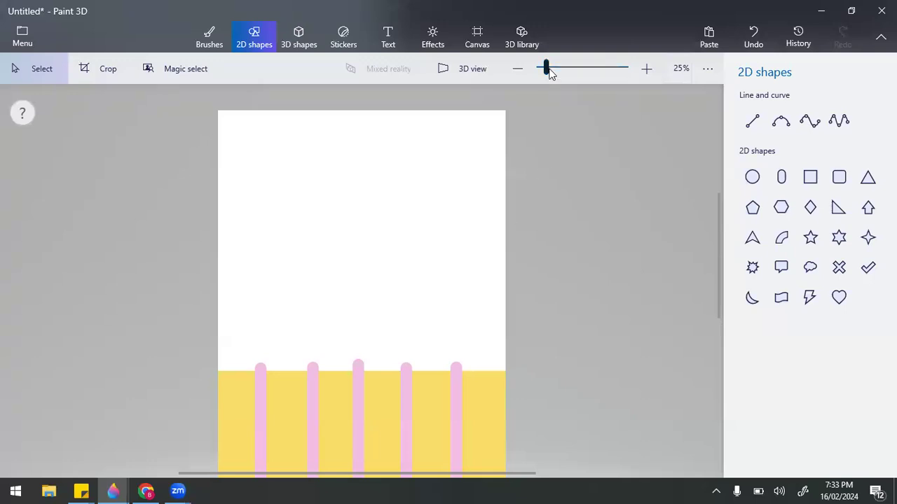
# At maximum zoom, paint a dark purple 7a1861 pixel with the Pixel pen
pyautogui.moveTo(547, 70); pyautogui.dragTo(637, 69)
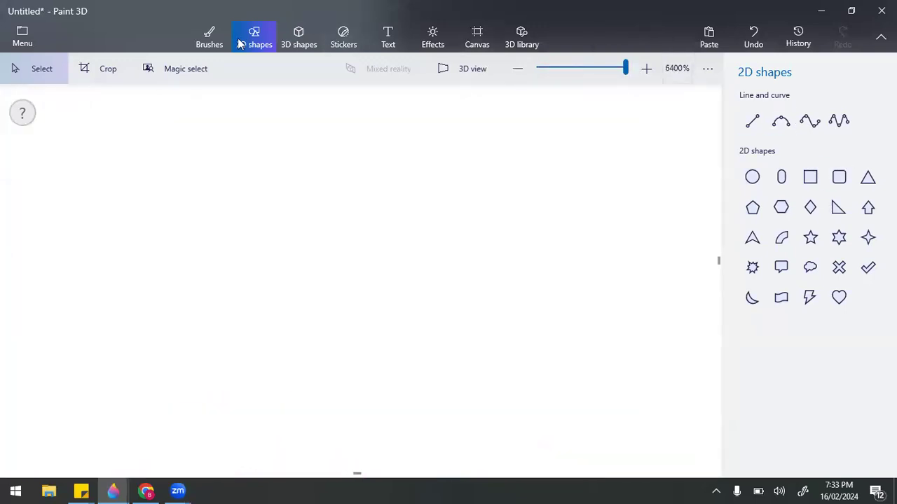
pyautogui.click(209, 37)
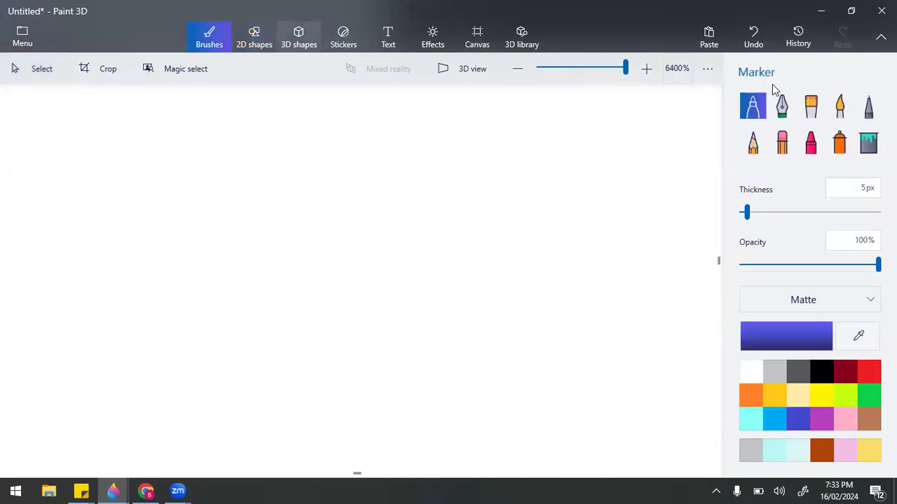
pyautogui.click(868, 108)
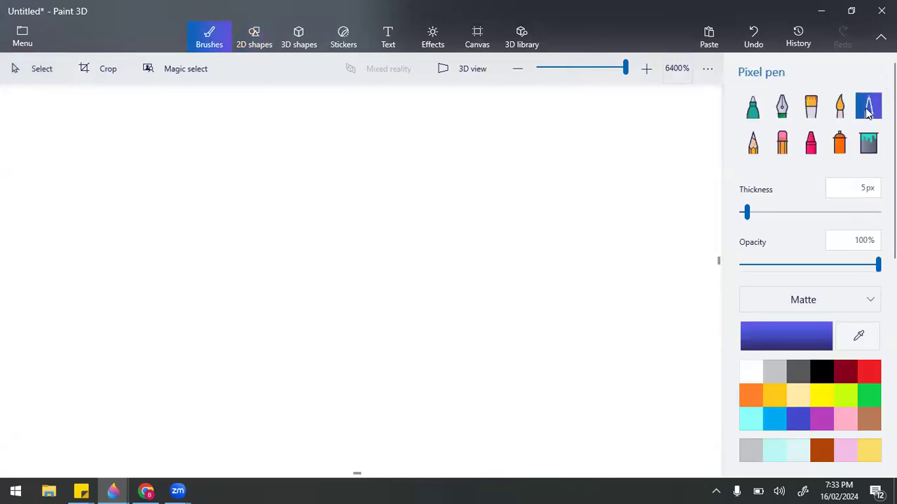
pyautogui.click(821, 421)
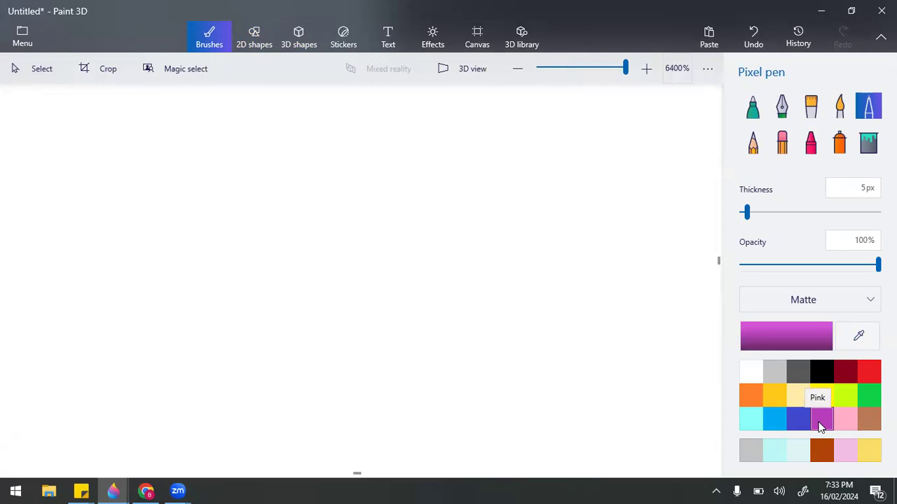
pyautogui.doubleClick(844, 447)
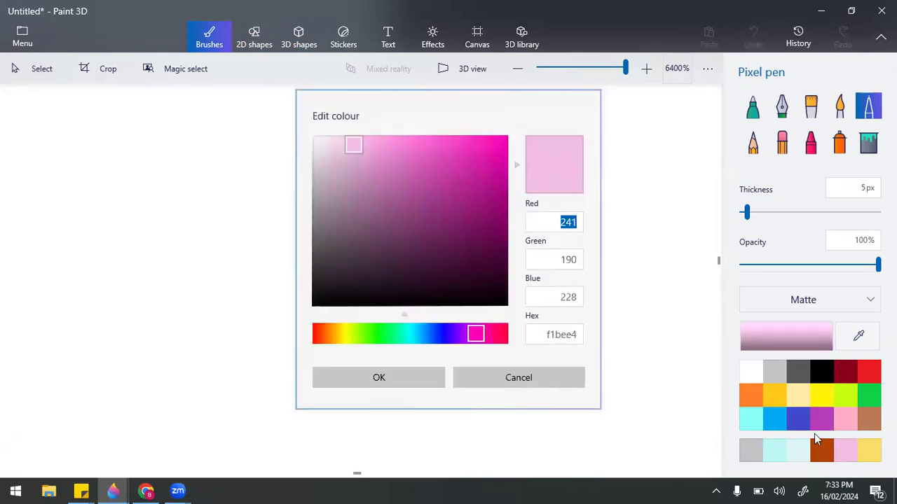
pyautogui.click(479, 245)
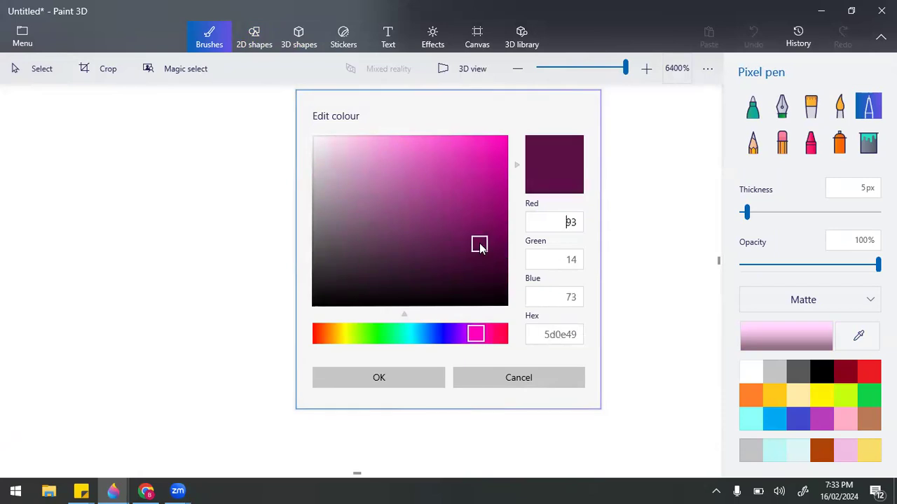
pyautogui.click(469, 225)
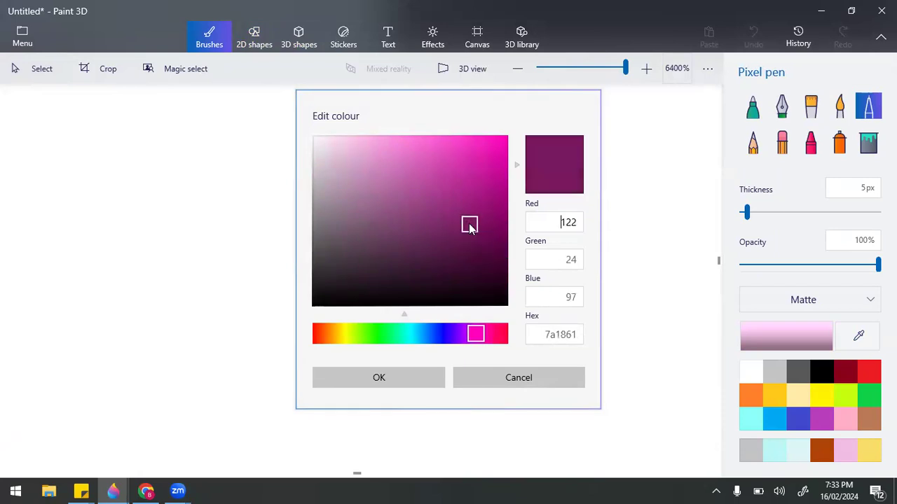
pyautogui.click(408, 375)
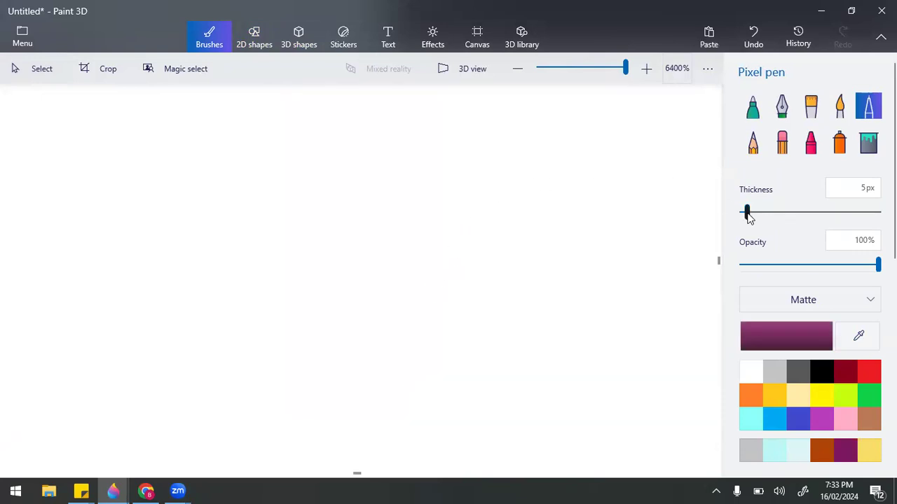
pyautogui.click(505, 207)
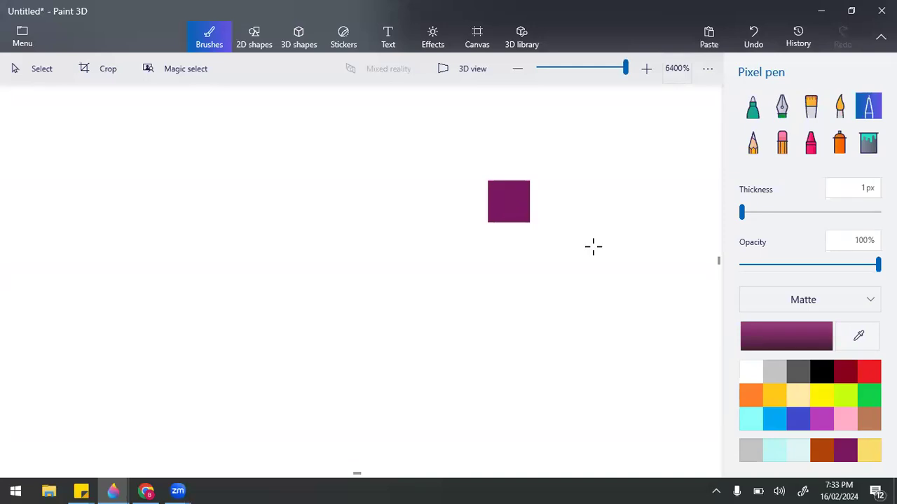
# Add a bright purple pixel to its left and a dusty pink ce95c0 pixel below it
pyautogui.click(825, 419)
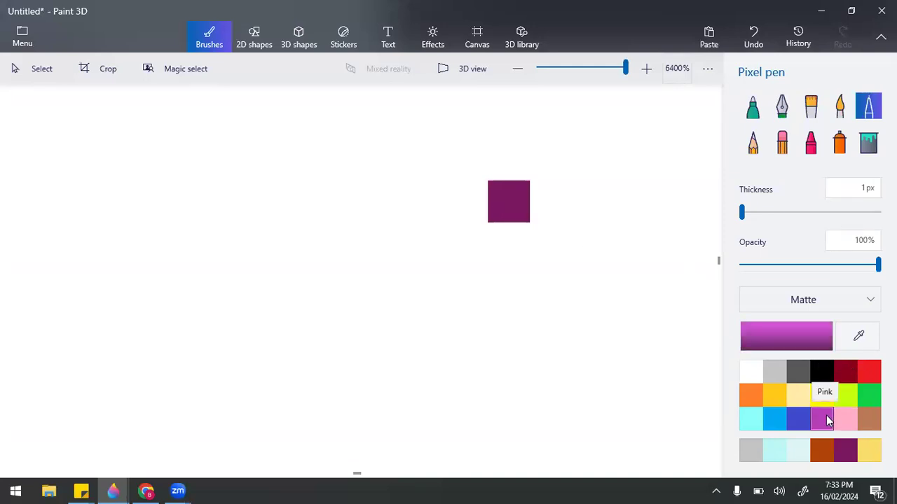
pyautogui.click(461, 203)
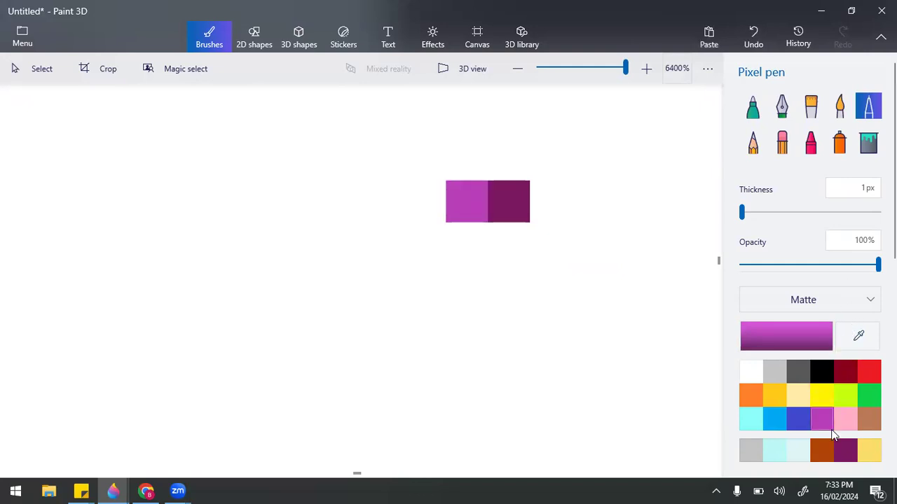
pyautogui.click(843, 451)
pyautogui.click(842, 455)
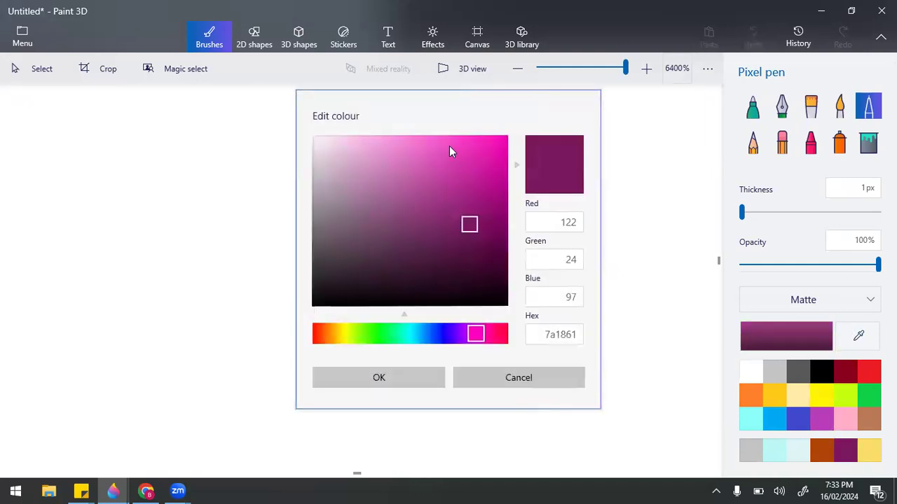
pyautogui.click(384, 173)
pyautogui.moveTo(385, 172); pyautogui.dragTo(366, 170)
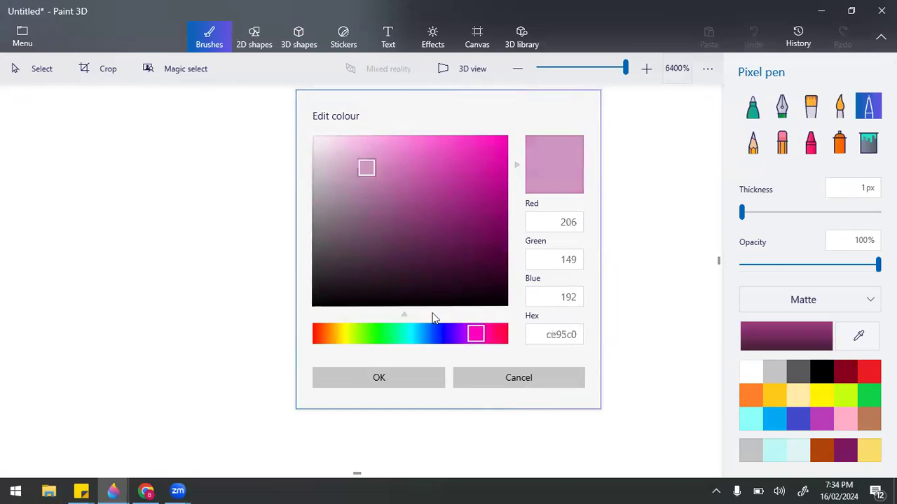
pyautogui.click(410, 379)
pyautogui.click(467, 243)
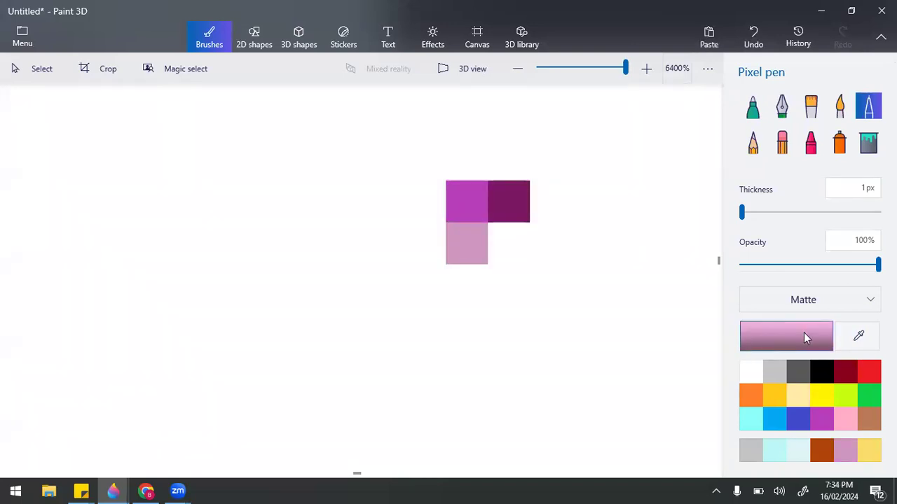
# Fill the bottom-right pixel of the block with pale pink f4d4ec
pyautogui.click(844, 454)
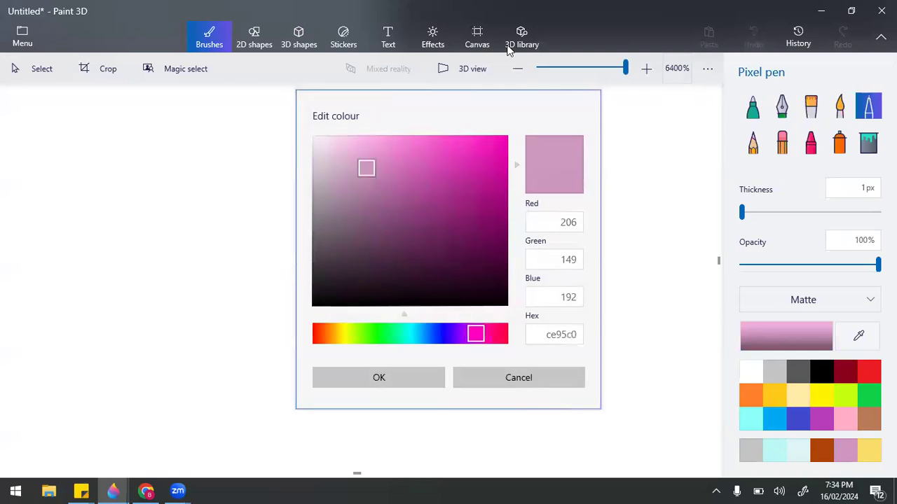
pyautogui.click(338, 143)
pyautogui.click(394, 380)
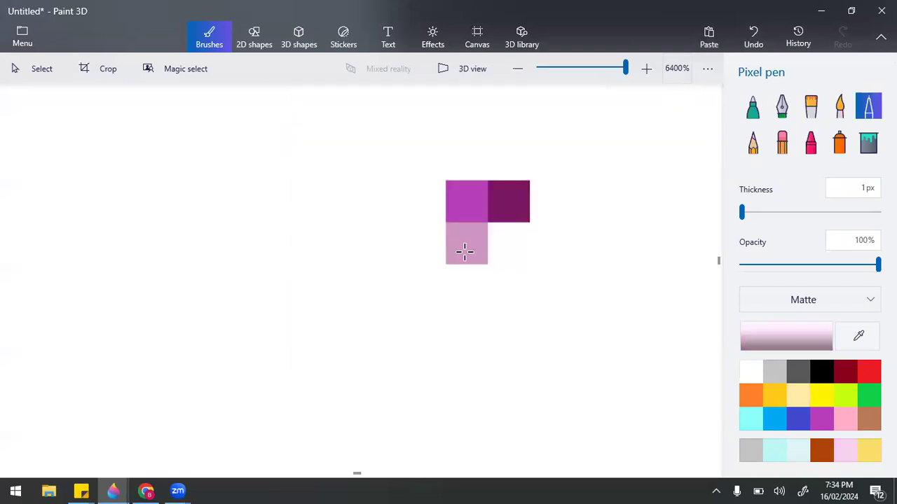
pyautogui.click(508, 241)
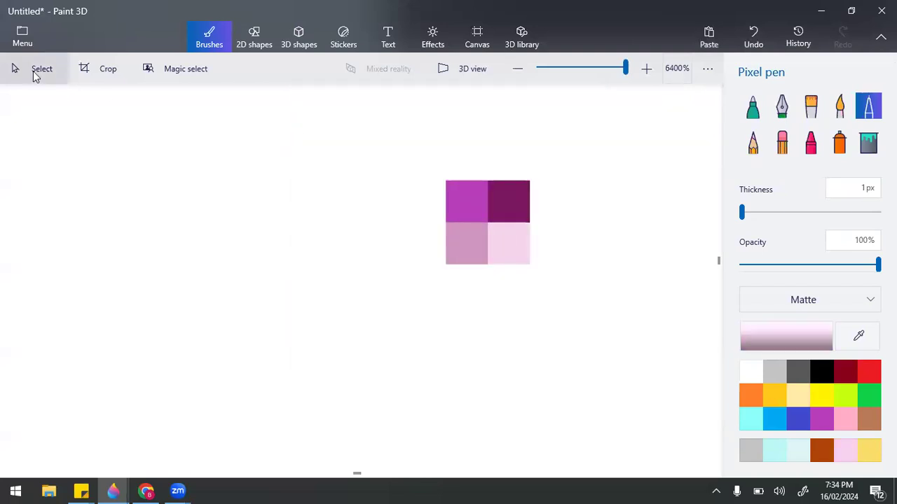
# Select the four painted pixels and stretch them to about 373×354 px
pyautogui.click(36, 75)
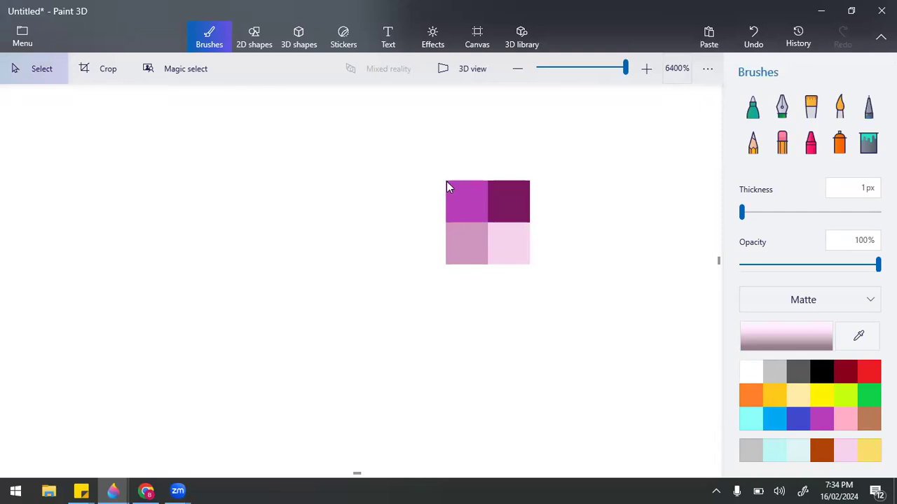
pyautogui.moveTo(447, 187); pyautogui.dragTo(530, 264)
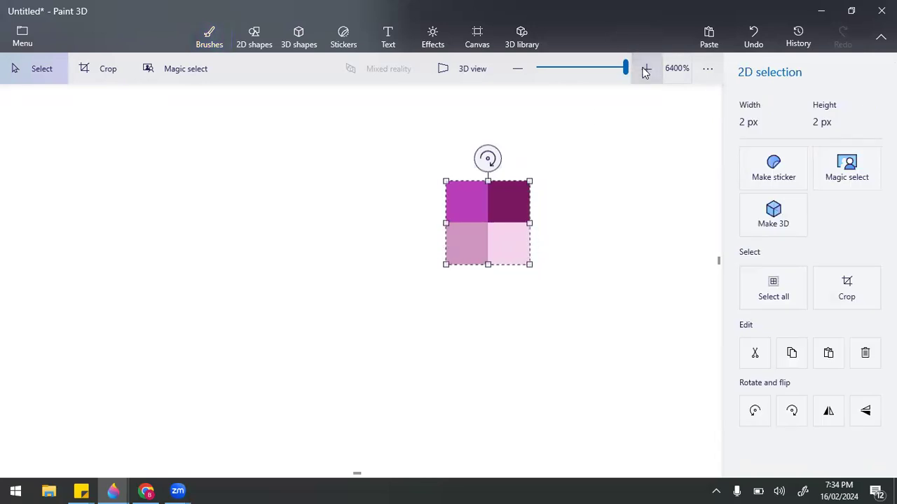
pyautogui.click(518, 68)
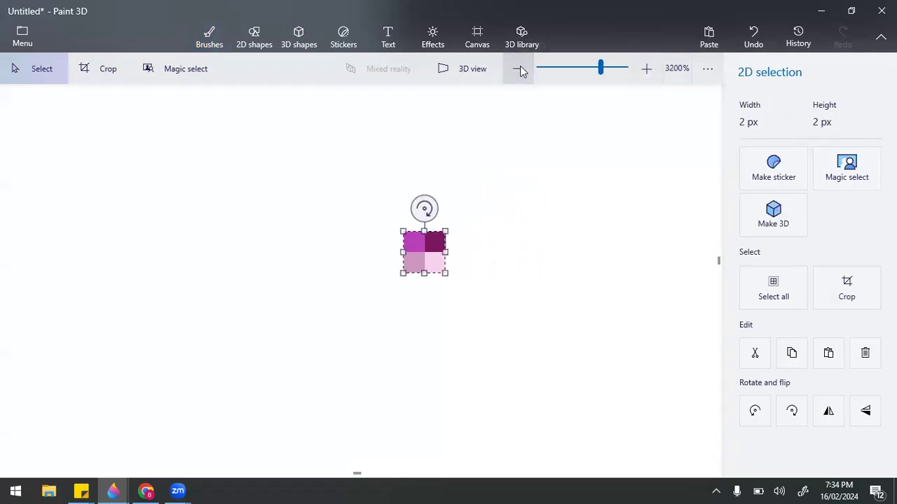
pyautogui.moveTo(400, 251); pyautogui.dragTo(571, 140)
pyautogui.moveTo(374, 278); pyautogui.dragTo(260, 418)
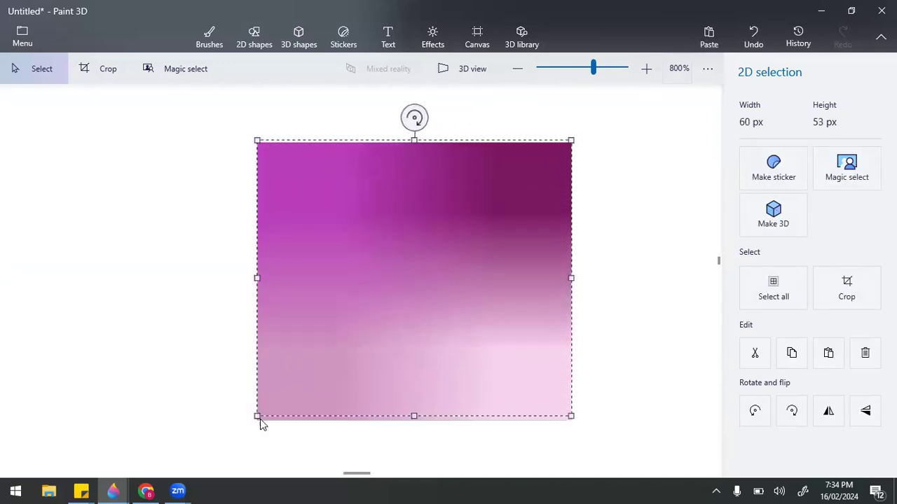
pyautogui.click(519, 63)
pyautogui.click(518, 63)
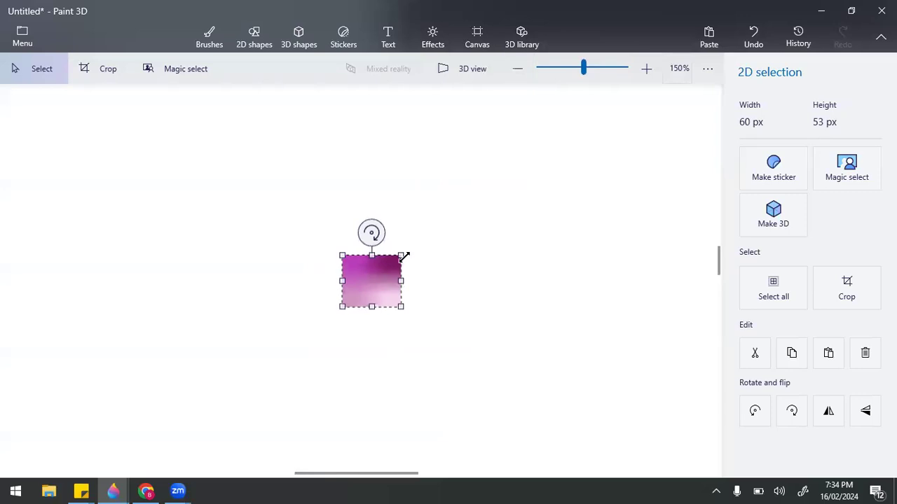
pyautogui.moveTo(400, 252); pyautogui.dragTo(588, 96)
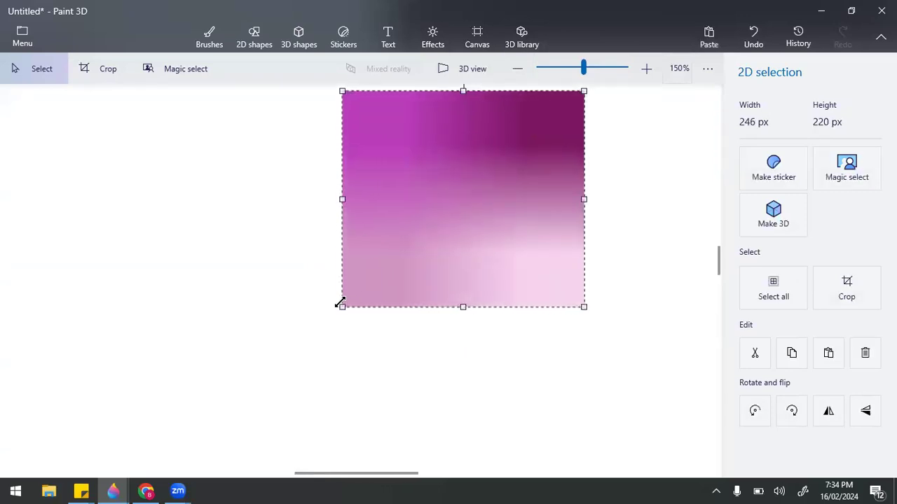
pyautogui.moveTo(341, 305); pyautogui.dragTo(217, 438)
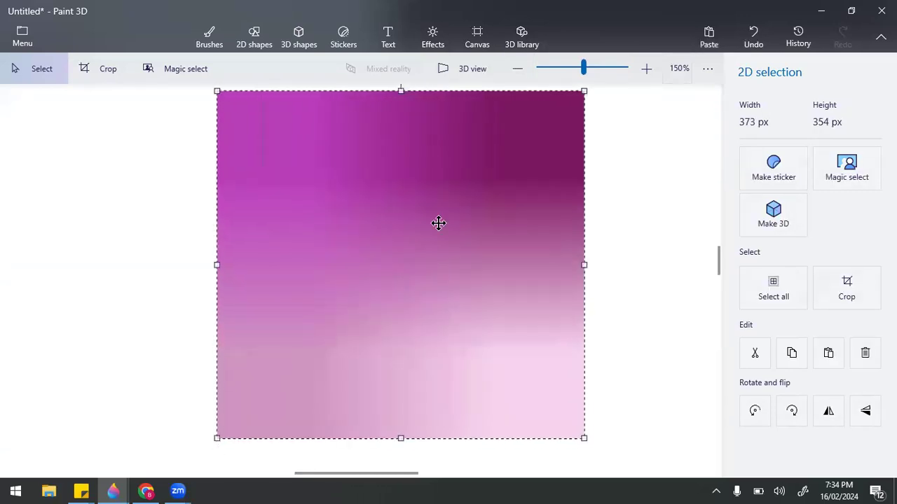
# Stretch the block across the whole upper page into a soft gradient, then drop the selection
pyautogui.click(519, 68)
pyautogui.click(518, 68)
pyautogui.moveTo(459, 197); pyautogui.dragTo(638, 17)
pyautogui.click(518, 68)
pyautogui.click(519, 68)
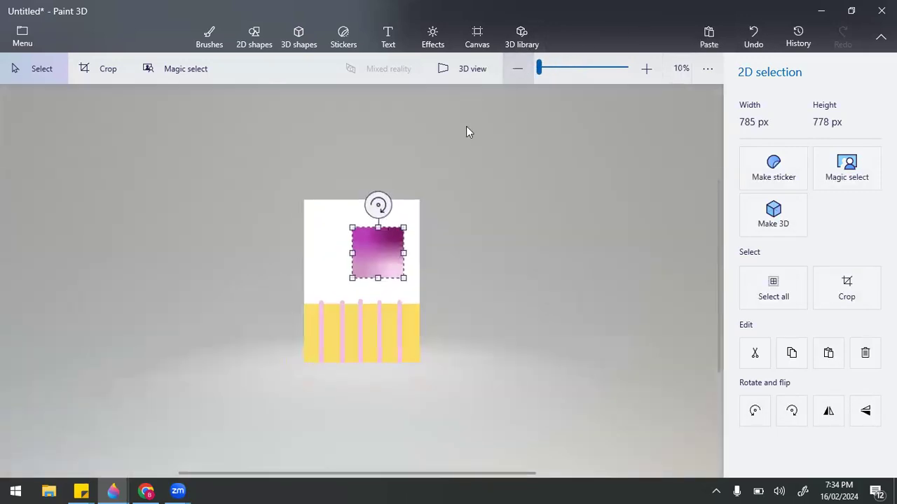
pyautogui.moveTo(402, 226); pyautogui.dragTo(420, 196)
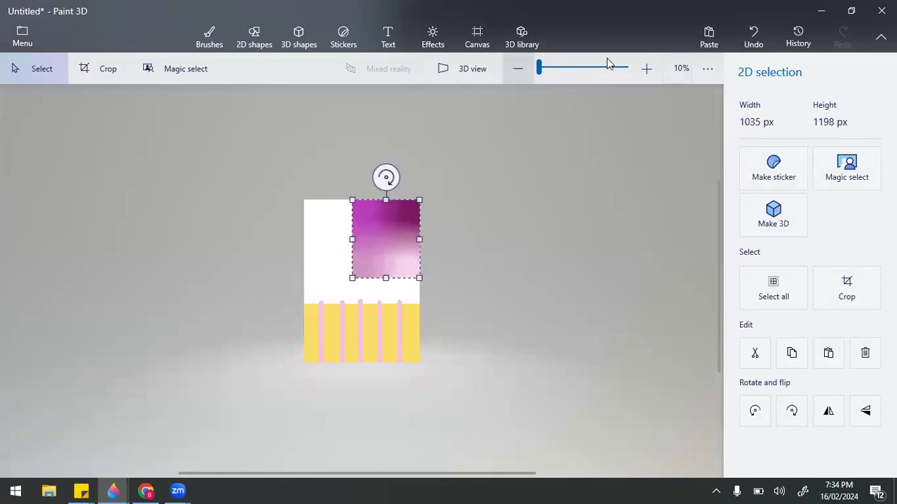
pyautogui.click(648, 68)
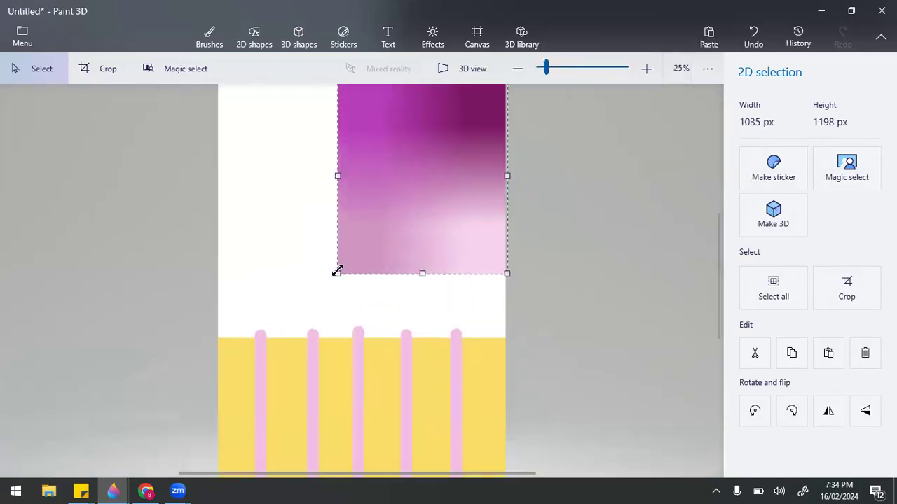
pyautogui.moveTo(337, 274); pyautogui.dragTo(207, 355)
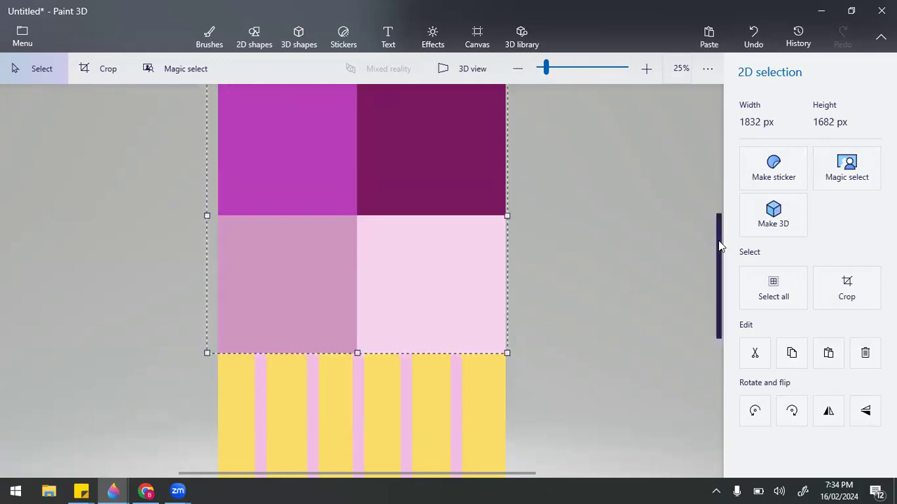
pyautogui.scroll(2, 718, 239)
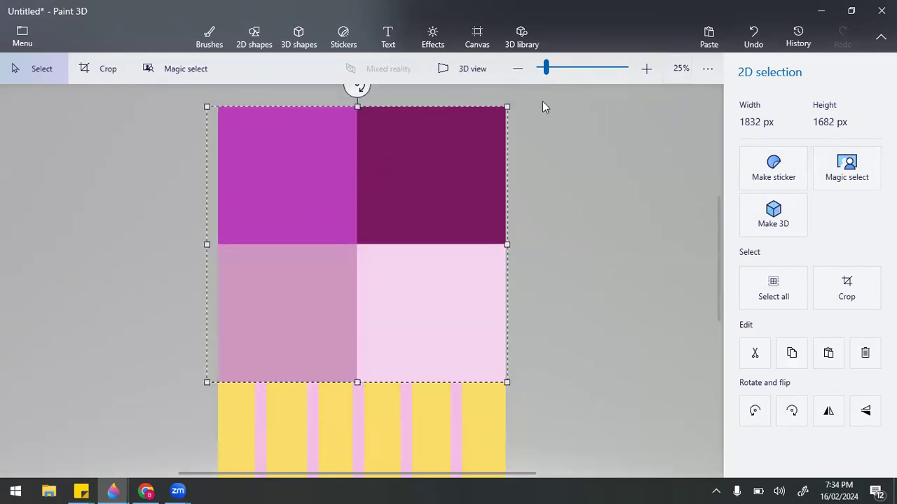
pyautogui.press('b')
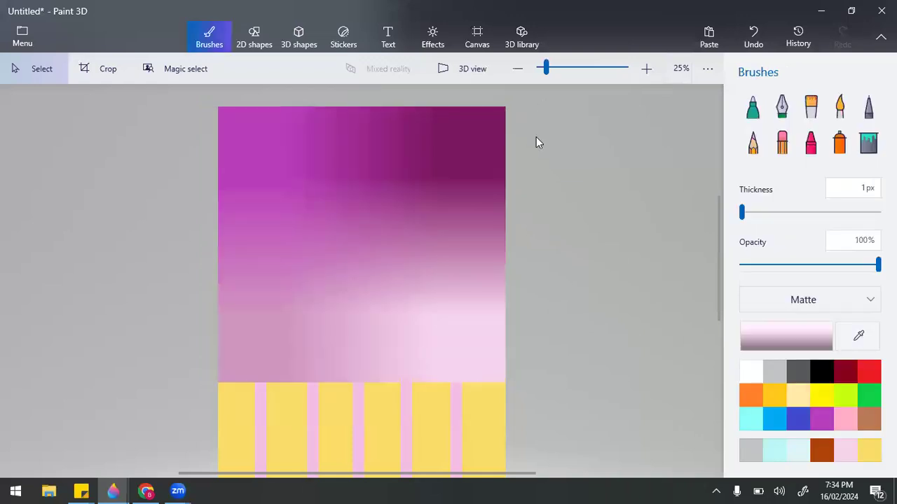
# Bring the other Paint 3D window with the blank 1754×2480 px portrait page to full screen, zoomed in
pyautogui.click(519, 69)
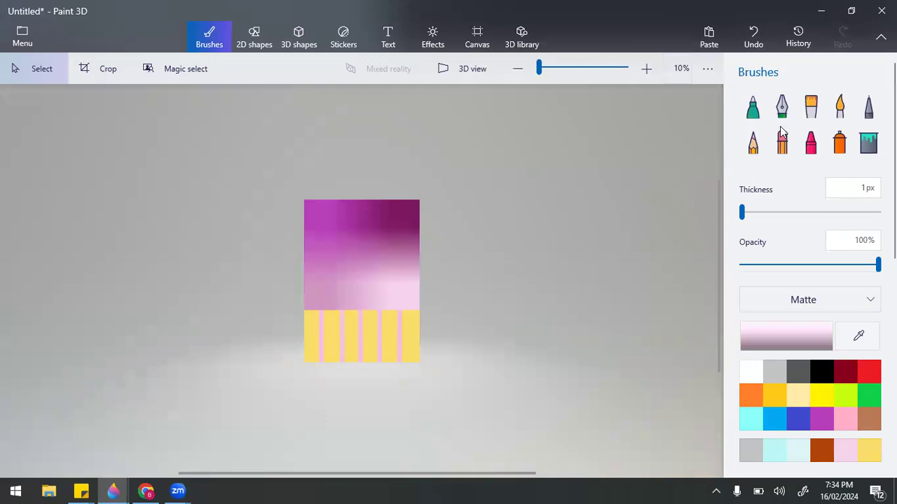
pyautogui.click(852, 12)
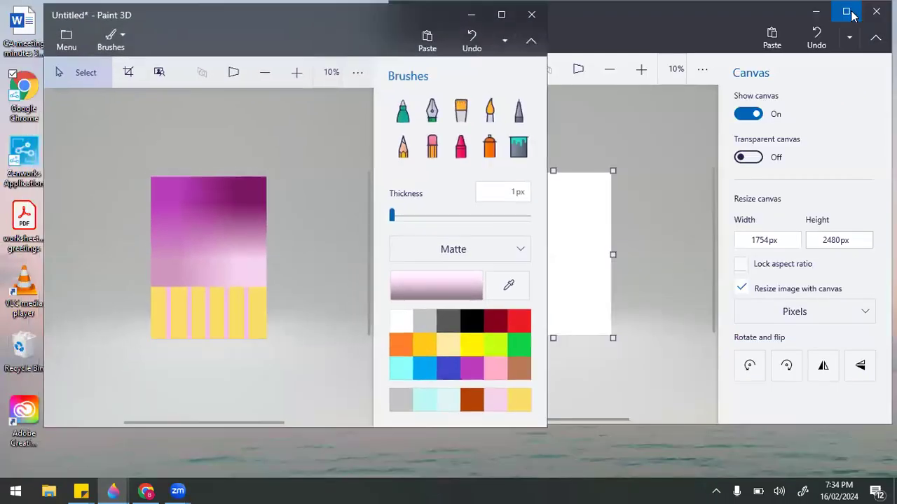
pyautogui.moveTo(354, 15); pyautogui.dragTo(154, 15)
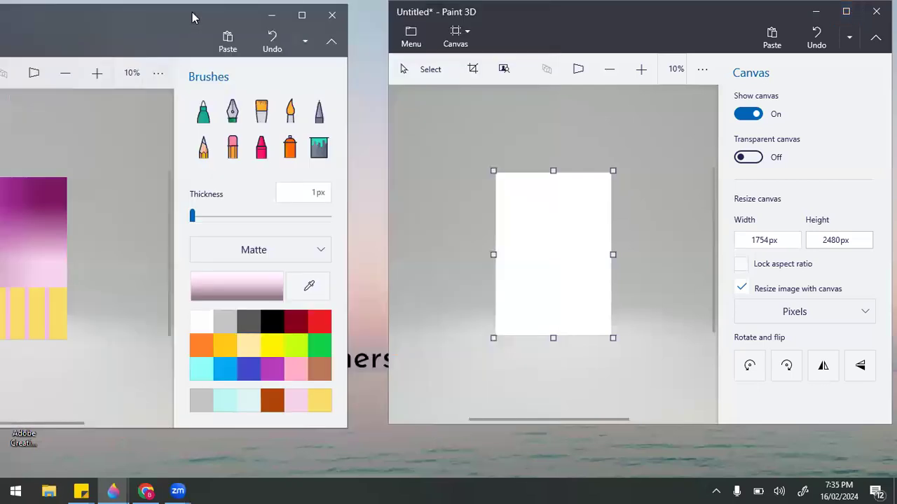
pyautogui.click(845, 11)
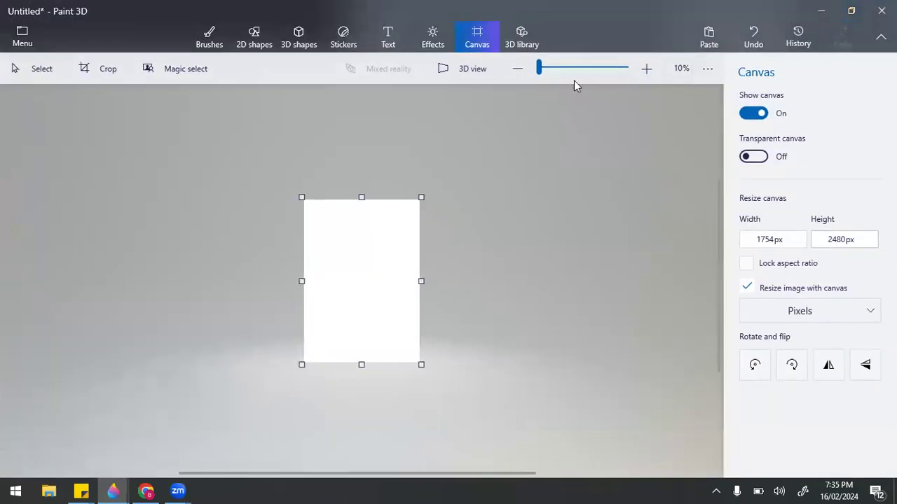
pyautogui.click(646, 68)
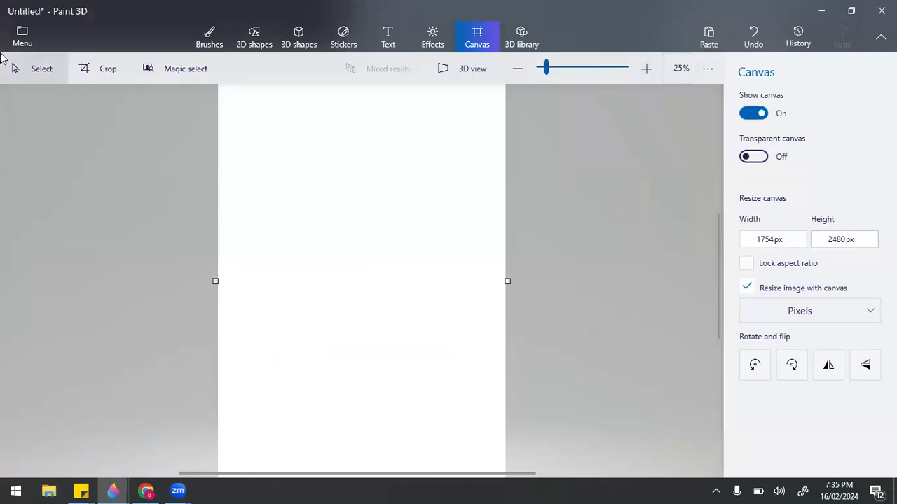
# Insert the 'Still life 4' photo of bottles, bowl and ball onto the blank page
pyautogui.click(22, 39)
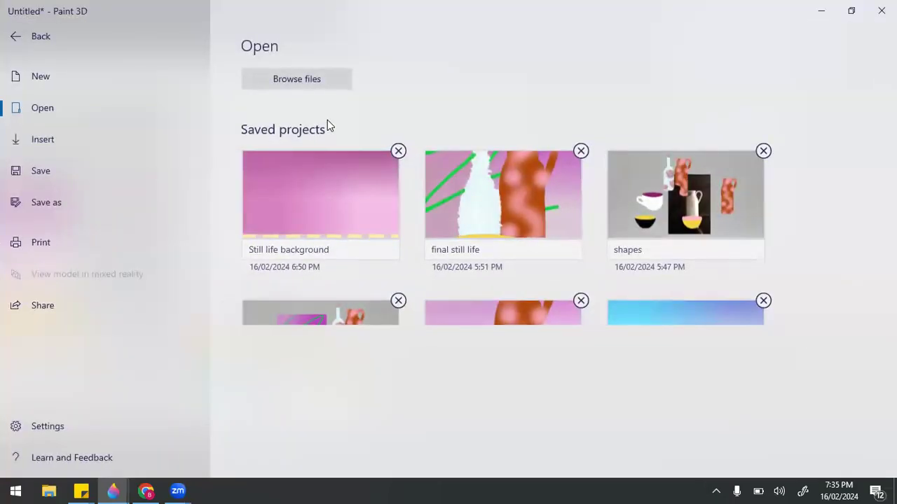
pyautogui.click(39, 142)
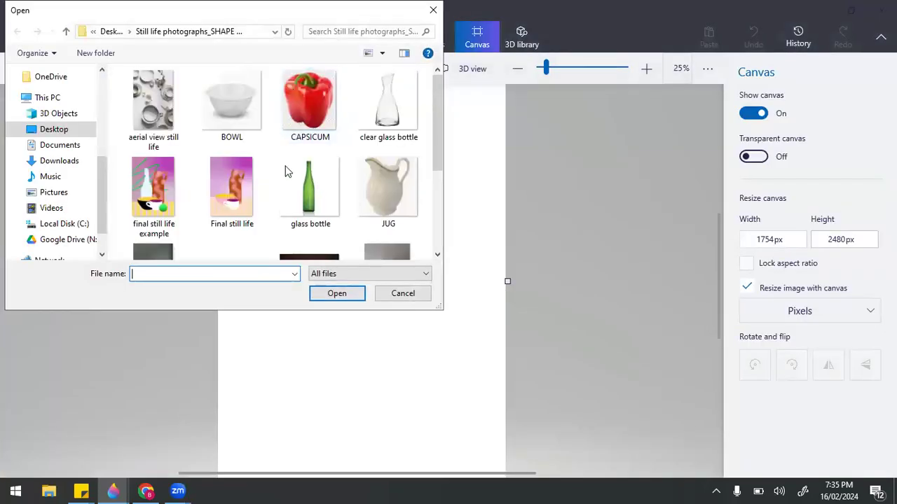
pyautogui.scroll(-1, 268, 199)
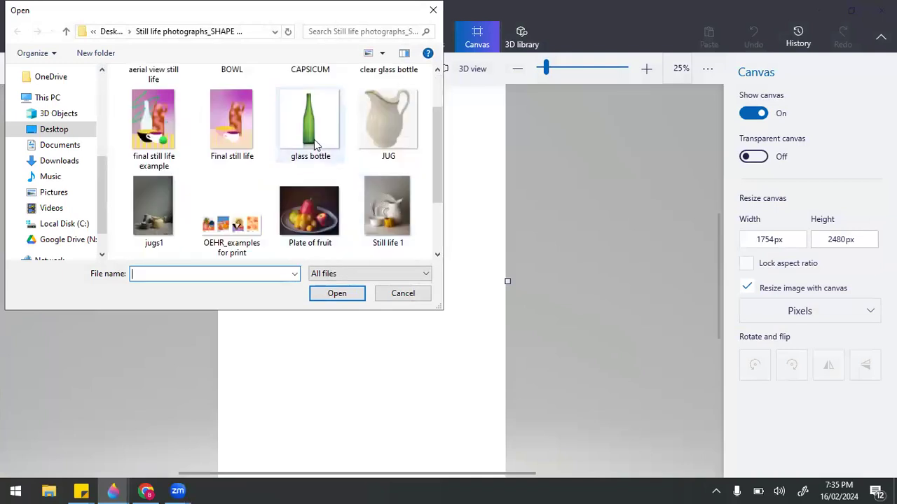
pyautogui.scroll(1, 314, 146)
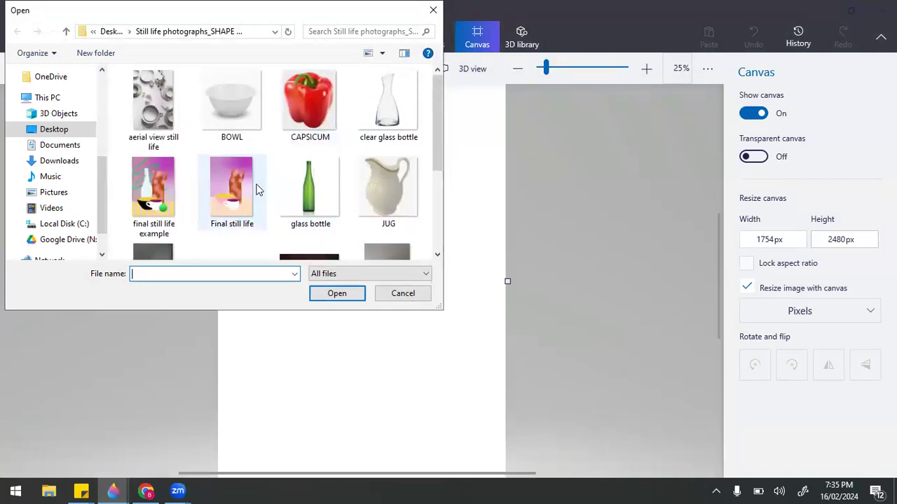
pyautogui.scroll(-2, 259, 189)
pyautogui.click(239, 219)
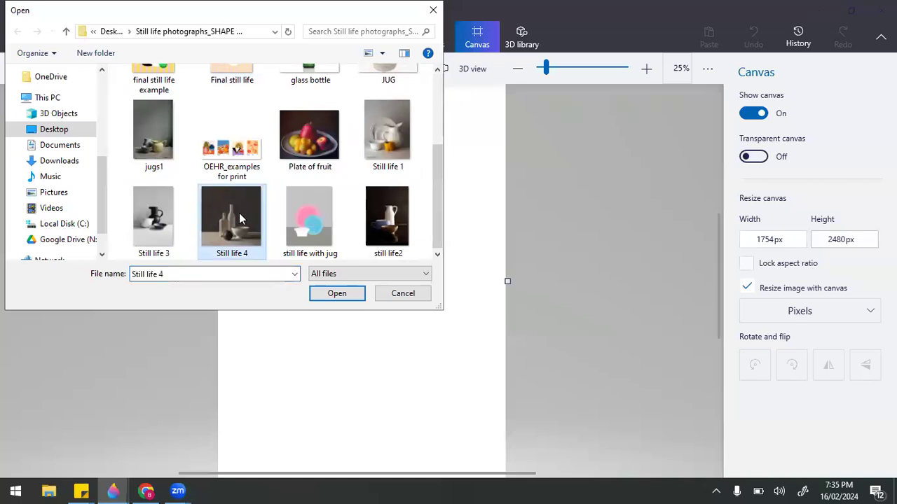
pyautogui.click(329, 294)
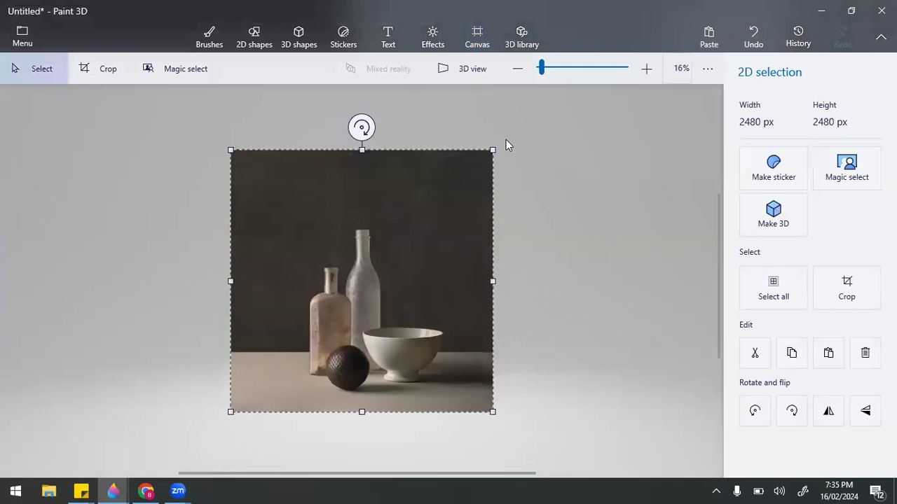
# Enlarge the still-life photo by its corners and position it to cover the canvas
pyautogui.moveTo(493, 149); pyautogui.dragTo(544, 99)
pyautogui.moveTo(448, 239); pyautogui.dragTo(407, 248)
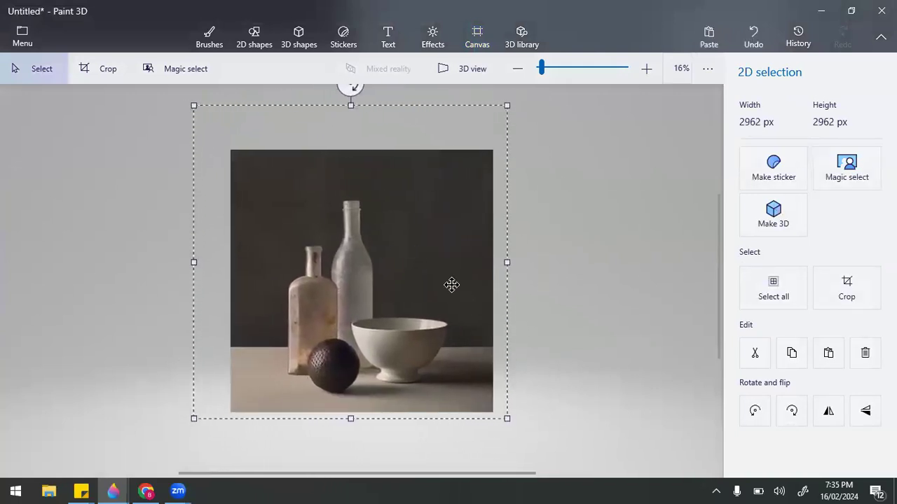
pyautogui.moveTo(194, 104); pyautogui.dragTo(120, 79)
pyautogui.moveTo(395, 222); pyautogui.dragTo(404, 223)
pyautogui.click(643, 245)
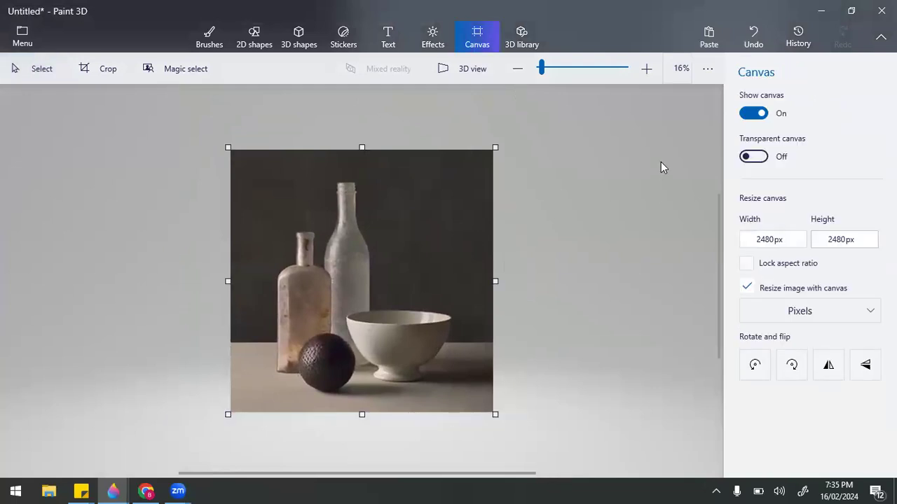
# Zoom in and get the Marker brush ready at 5 px, 100% opacity
pyautogui.click(645, 76)
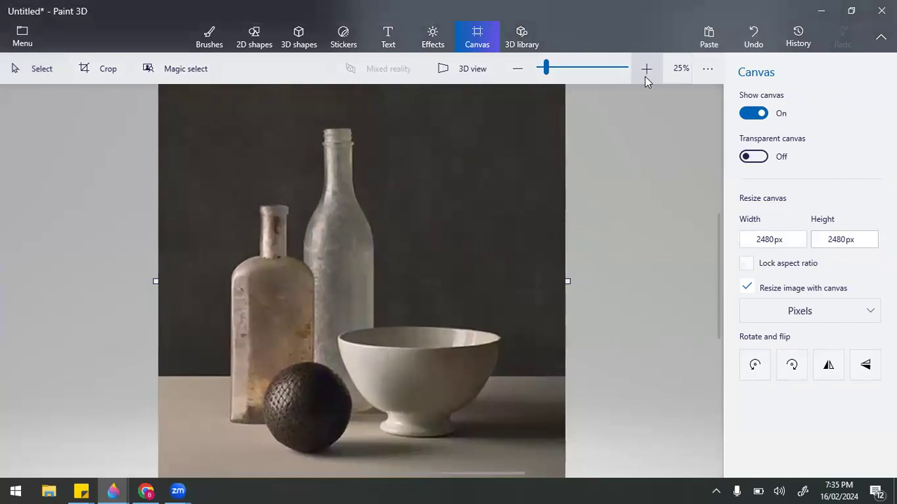
pyautogui.press('super+w')
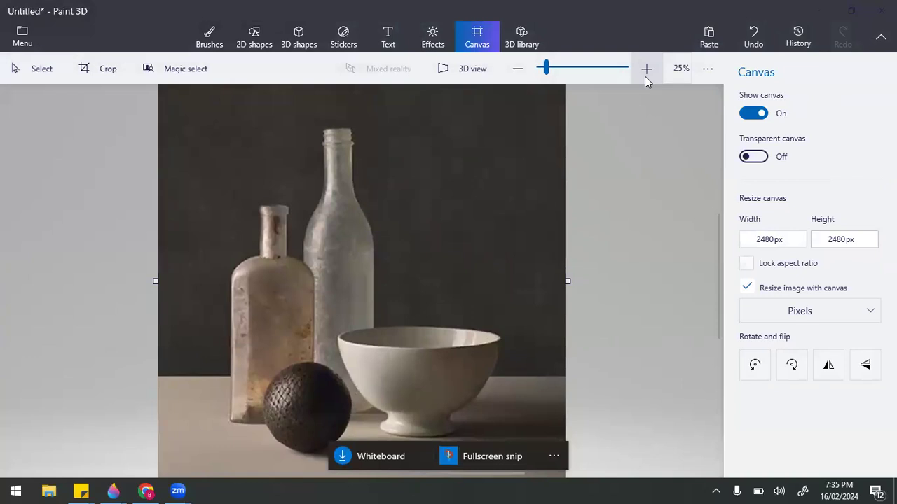
pyautogui.press('Escape')
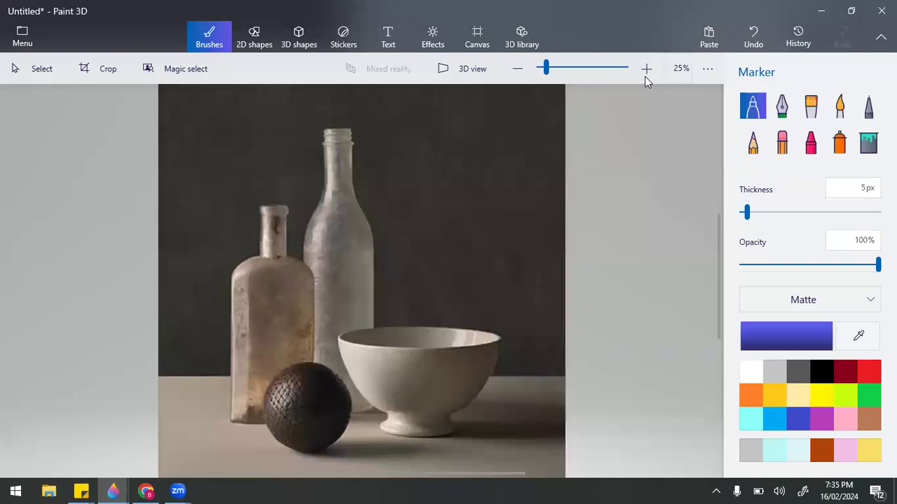
# Outline the tall clear bottle with a 40 px orange-brown marker line
pyautogui.press('Right')
pyautogui.press('Right')
pyautogui.press('Right')
pyautogui.press('Right')
pyautogui.press('Right')
pyautogui.press('Right')
pyautogui.press('Right')
pyautogui.press('Right')
pyautogui.press('Right')
pyautogui.press('Right')
pyautogui.press('Right')
pyautogui.press('Right')
pyautogui.press('Right')
pyautogui.press('Right')
pyautogui.press('Right')
pyautogui.press('Right')
pyautogui.press('Right')
pyautogui.press('Right')
pyautogui.press('Right')
pyautogui.press('Right')
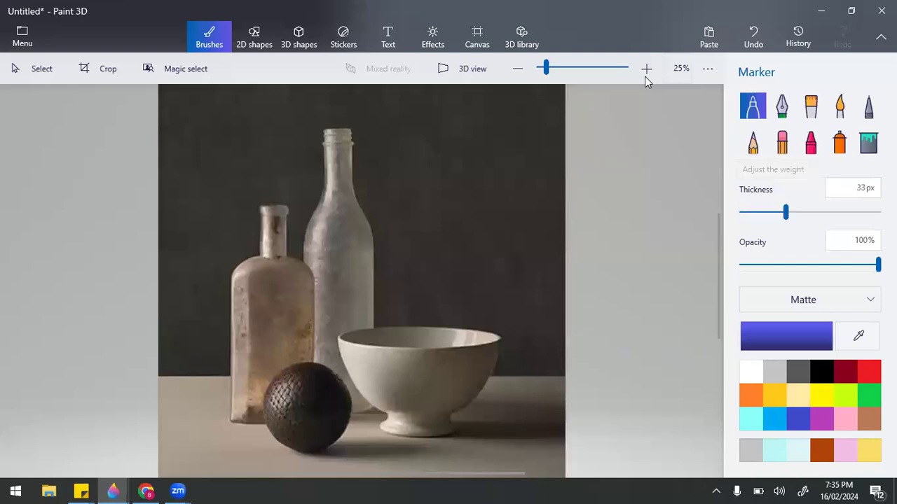
pyautogui.press('Right')
pyautogui.press('Right')
pyautogui.press('Right')
pyautogui.press('Right')
pyautogui.press('Right')
pyautogui.press('Right')
pyautogui.press('Right')
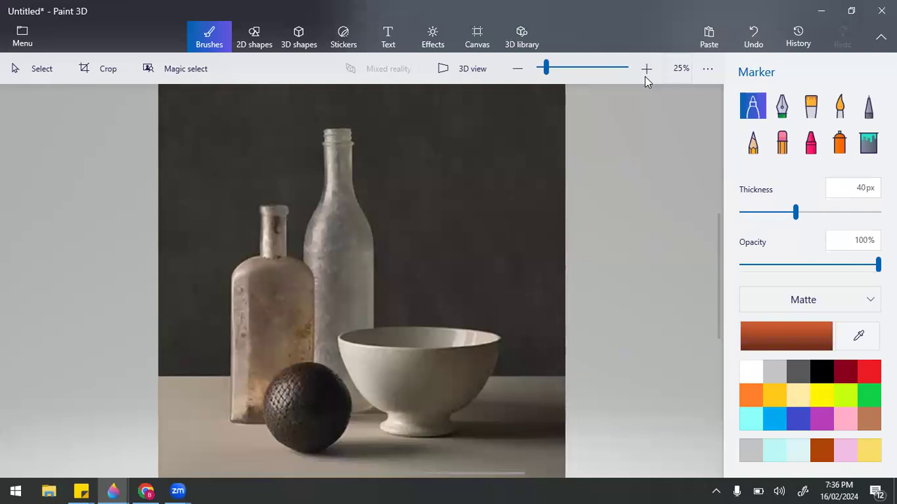
pyautogui.moveTo(312, 405); pyautogui.dragTo(311, 313)
pyautogui.moveTo(309, 264)
pyautogui.mouseDown()
pyautogui.moveTo(324, 191)
pyautogui.moveTo(320, 131)
pyautogui.moveTo(348, 131)
pyautogui.moveTo(349, 166)
pyautogui.mouseUp()
pyautogui.moveTo(360, 210)
pyautogui.mouseDown()
pyautogui.moveTo(370, 233)
pyautogui.moveTo(374, 393)
pyautogui.moveTo(356, 404)
pyautogui.moveTo(312, 401)
pyautogui.mouseUp()
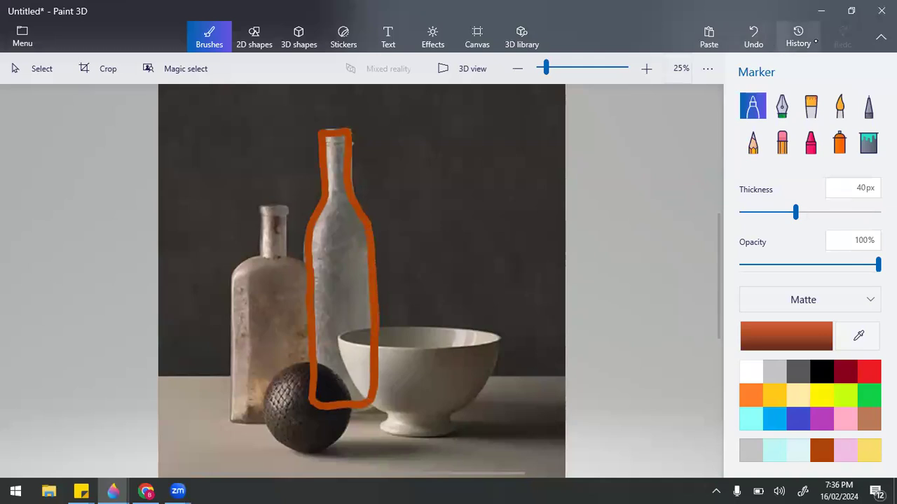
# Fill the outlined bottle, its highlights and the ball and bowl gaps solid orange-brown, then touch up with the Marker
pyautogui.click(868, 143)
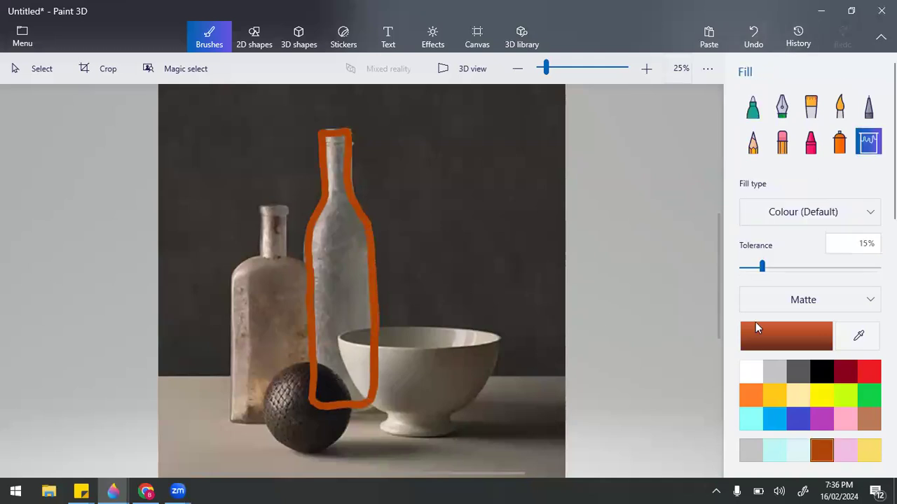
pyautogui.click(366, 280)
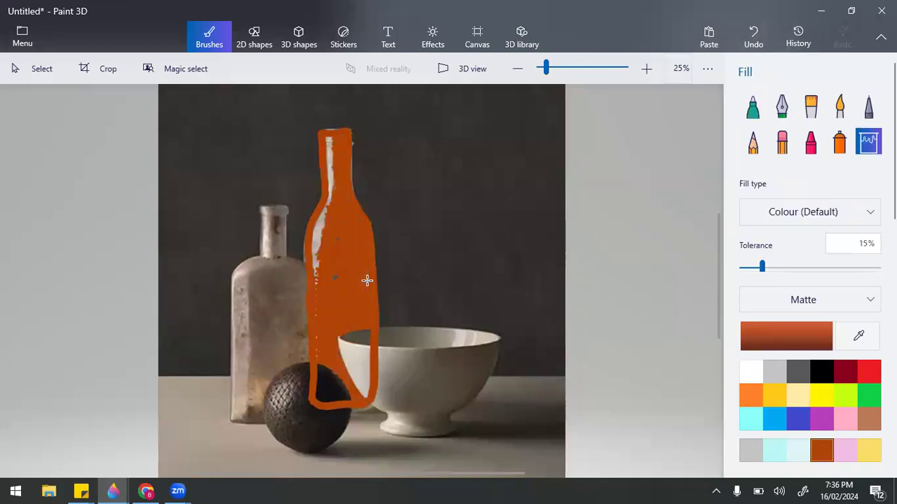
pyautogui.click(319, 252)
pyautogui.click(354, 372)
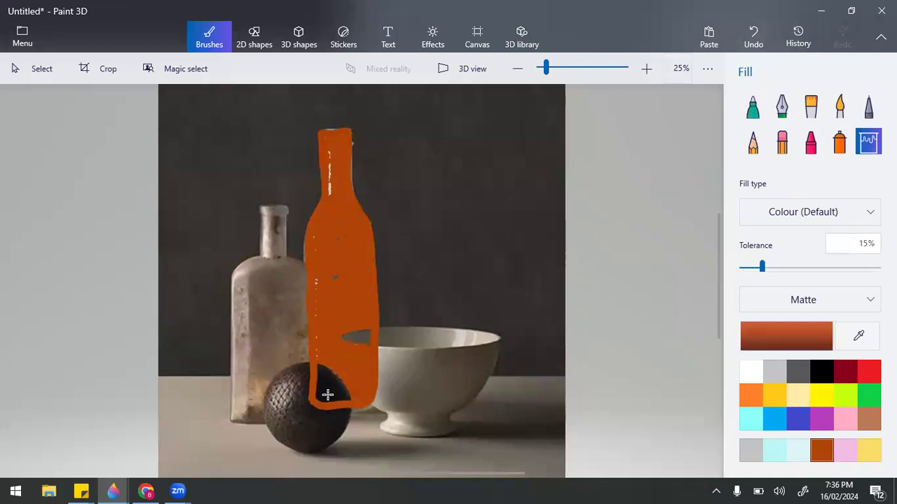
pyautogui.click(326, 395)
pyautogui.click(359, 336)
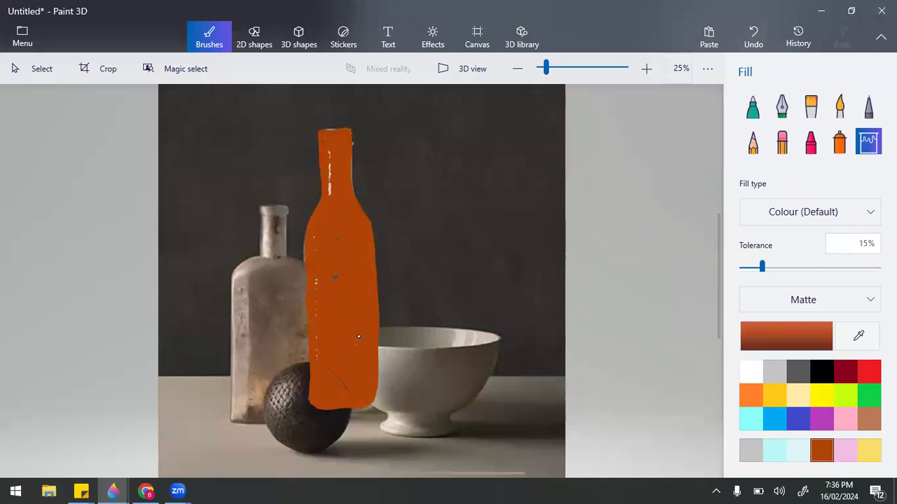
pyautogui.press('Escape')
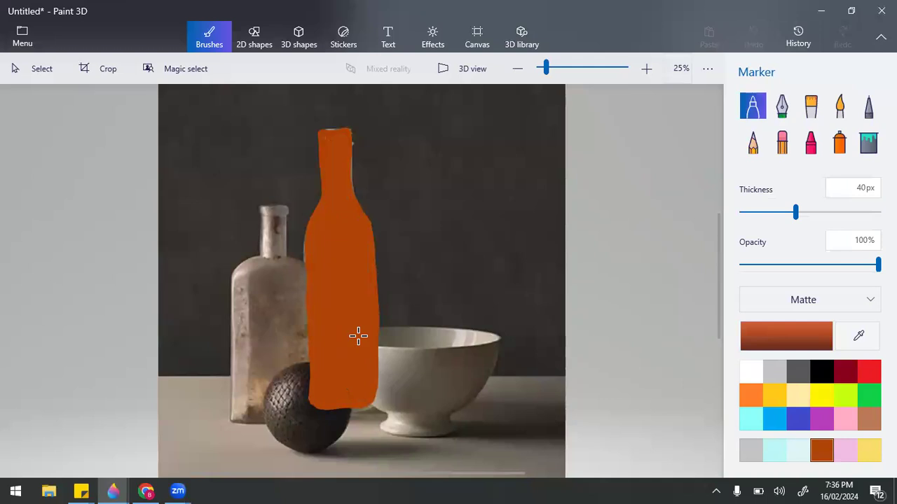
pyautogui.click(358, 336)
# Magic-select the orange bottle tightly, cut it out, and move it slightly right
pyautogui.click(184, 71)
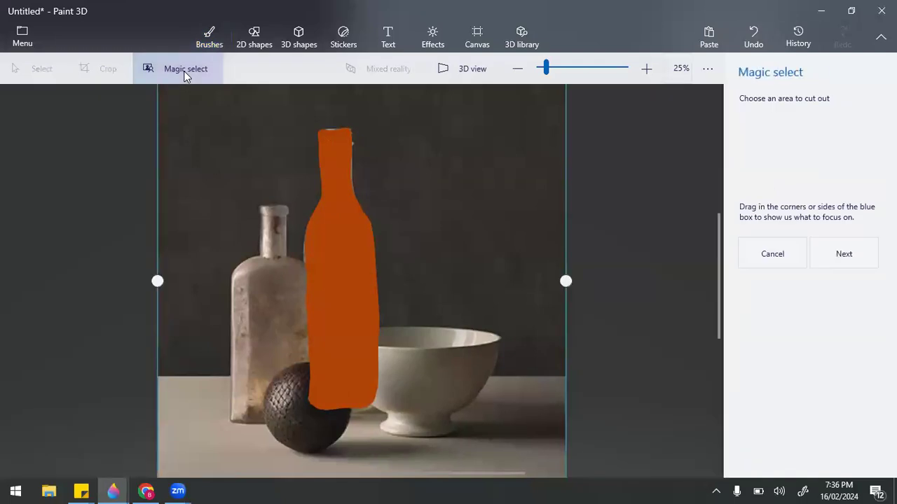
pyautogui.click(512, 74)
pyautogui.moveTo(280, 199); pyautogui.dragTo(330, 211)
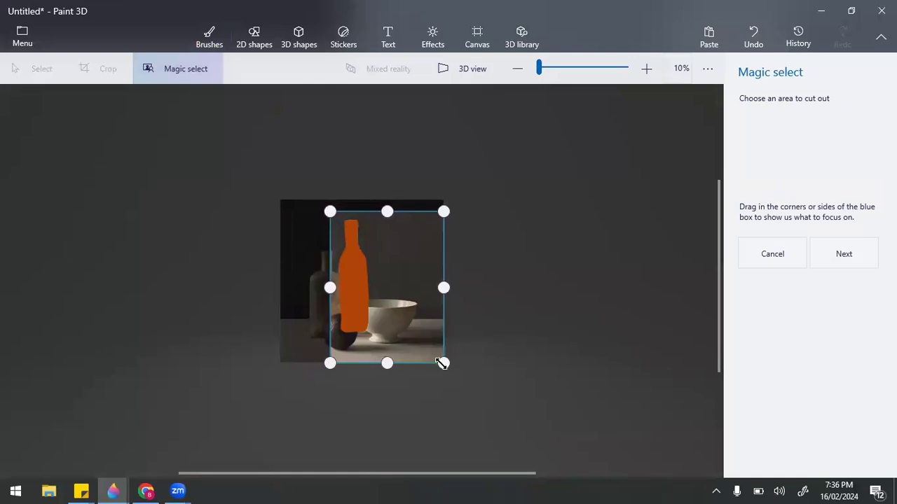
pyautogui.moveTo(443, 363); pyautogui.dragTo(374, 342)
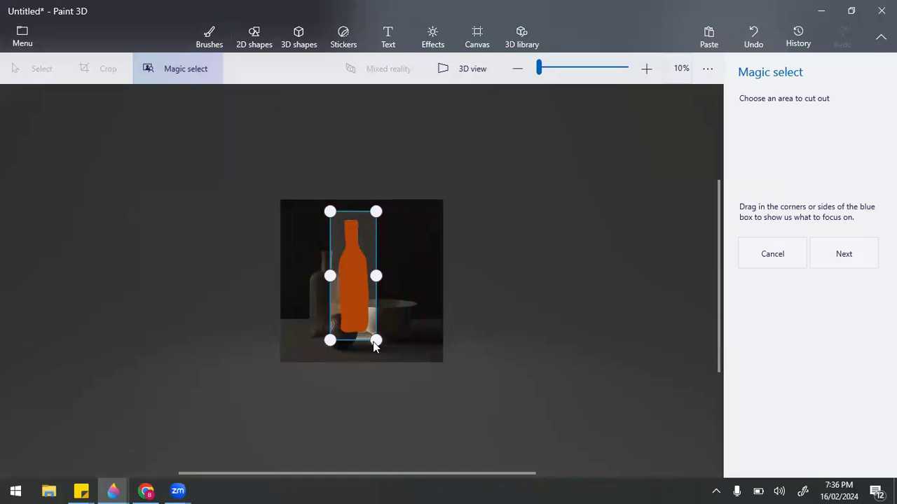
pyautogui.click(644, 70)
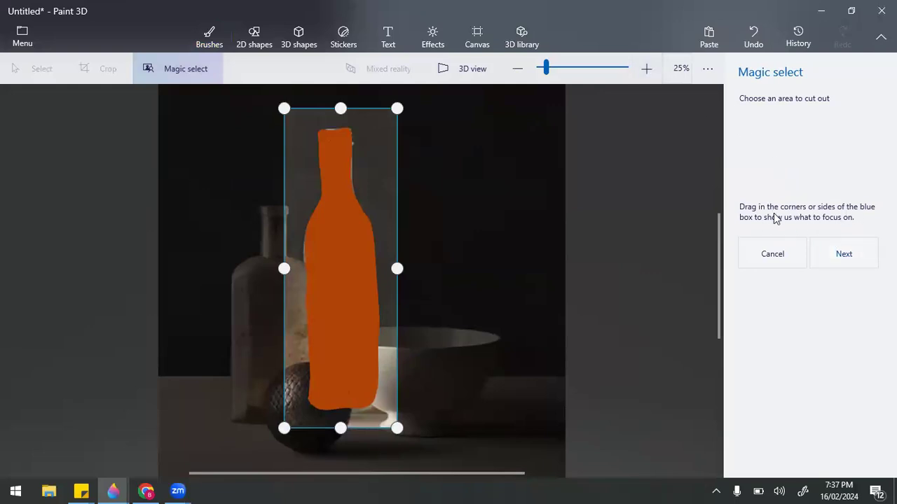
pyautogui.click(838, 249)
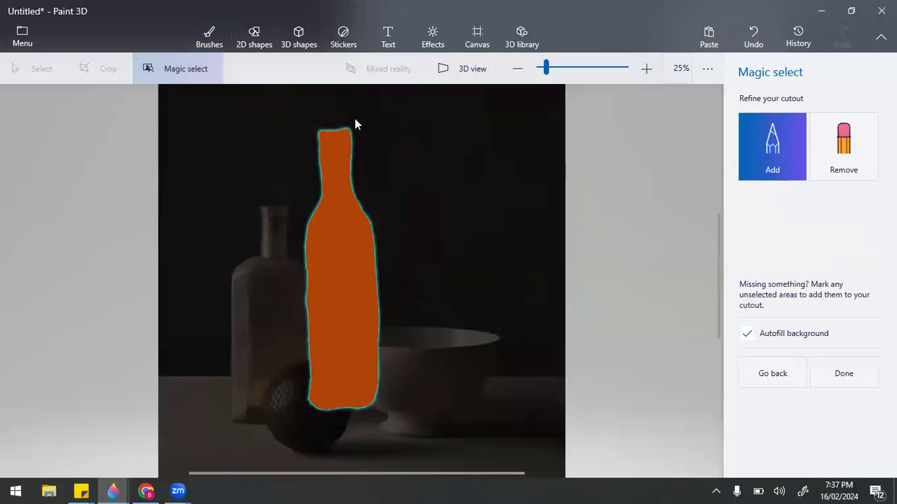
pyautogui.click(843, 374)
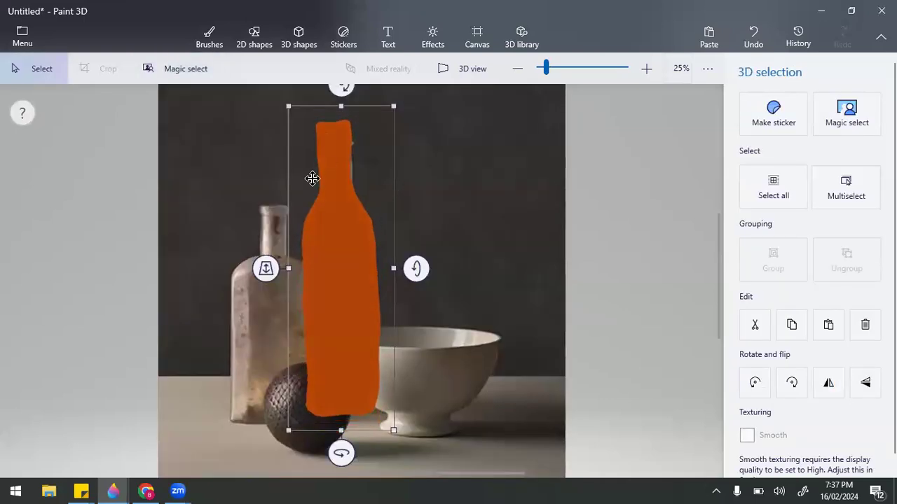
pyautogui.moveTo(322, 190); pyautogui.dragTo(403, 190)
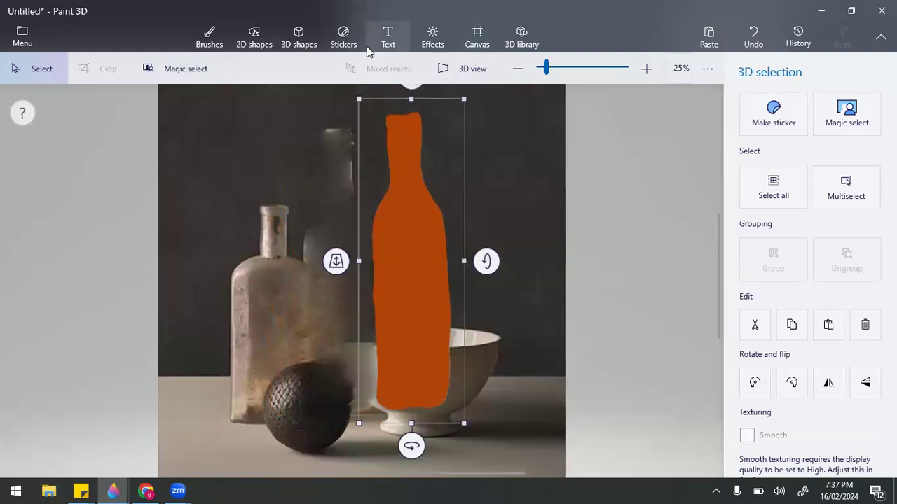
# Choose the white Spray can brush at about 248 px thickness
pyautogui.click(209, 39)
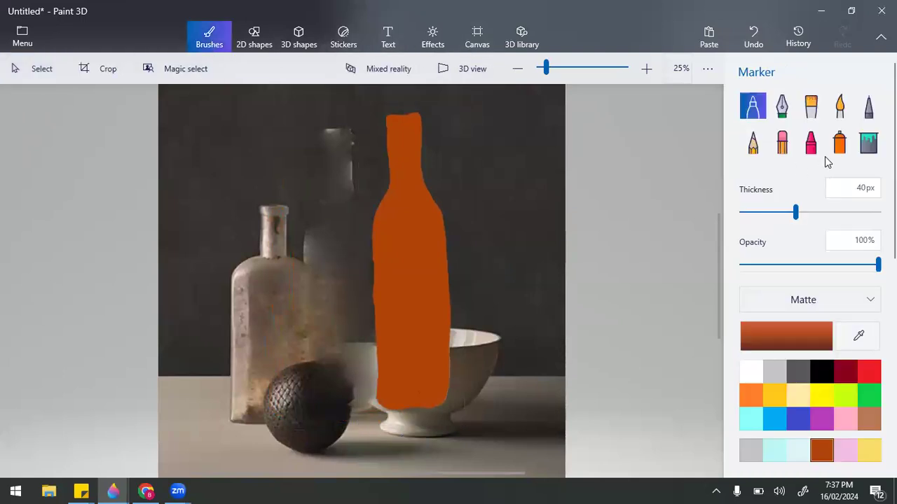
pyautogui.click(839, 147)
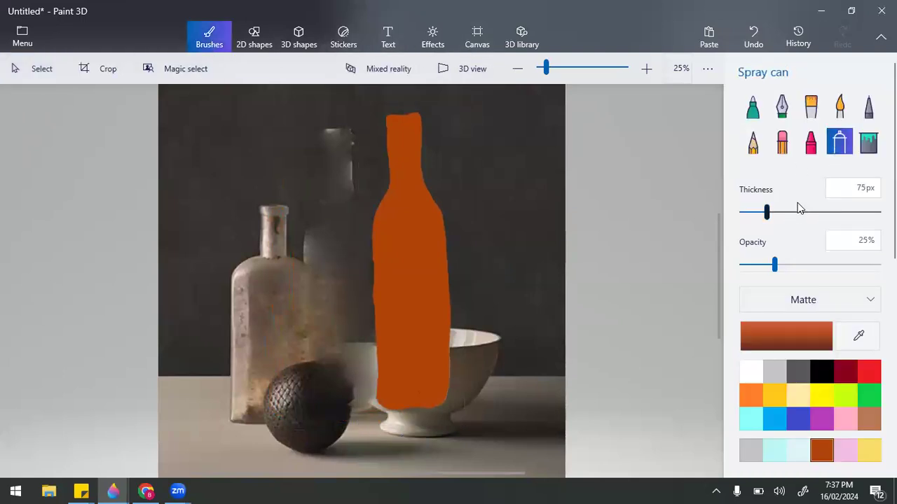
pyautogui.click(748, 375)
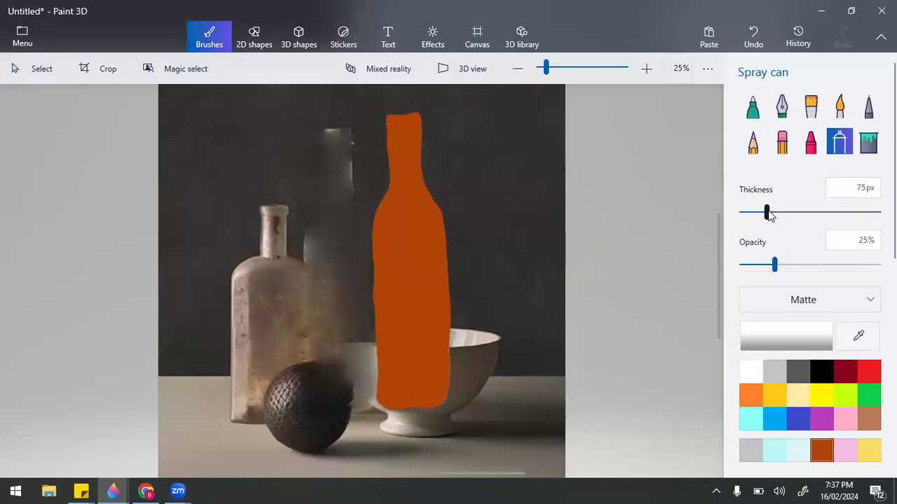
pyautogui.moveTo(768, 213); pyautogui.dragTo(851, 215)
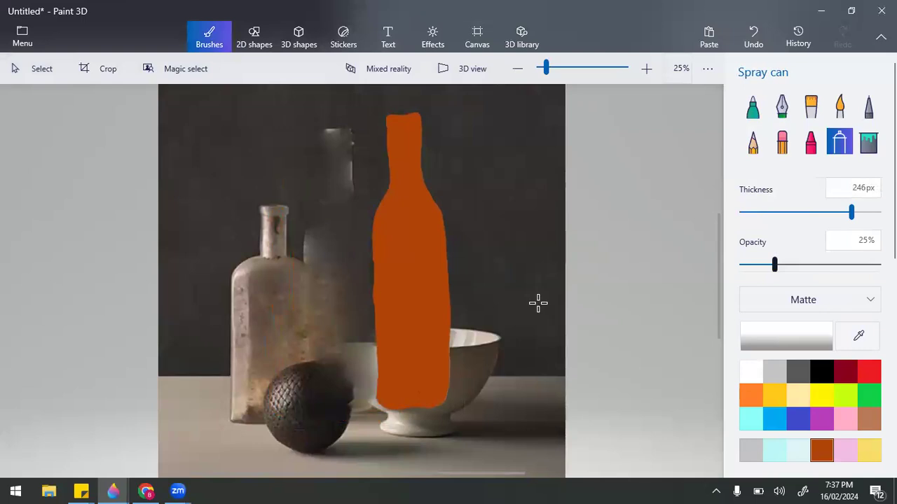
# Spray soft white patches over the bottle's body, lower part, neck and top
pyautogui.moveTo(414, 299)
pyautogui.mouseDown()
pyautogui.moveTo(393, 230)
pyautogui.moveTo(406, 197)
pyautogui.moveTo(391, 212)
pyautogui.moveTo(423, 234)
pyautogui.mouseUp()
pyautogui.moveTo(407, 157); pyautogui.dragTo(430, 161)
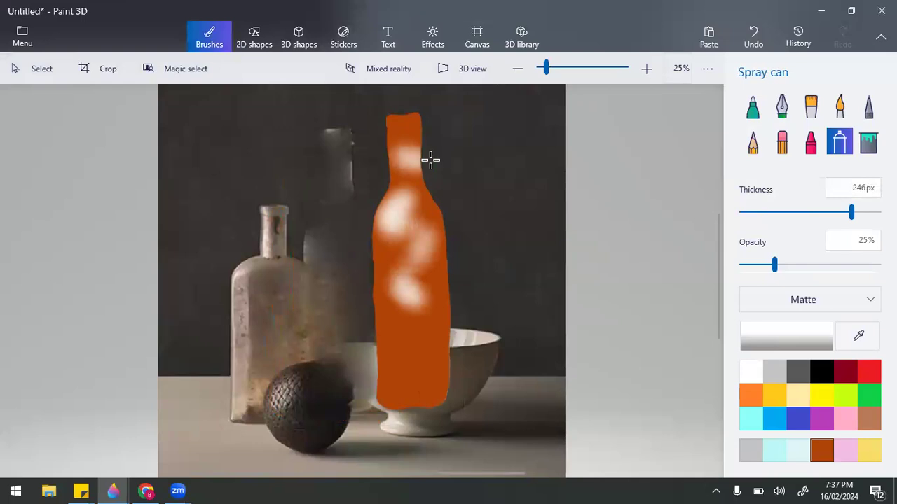
pyautogui.click(433, 45)
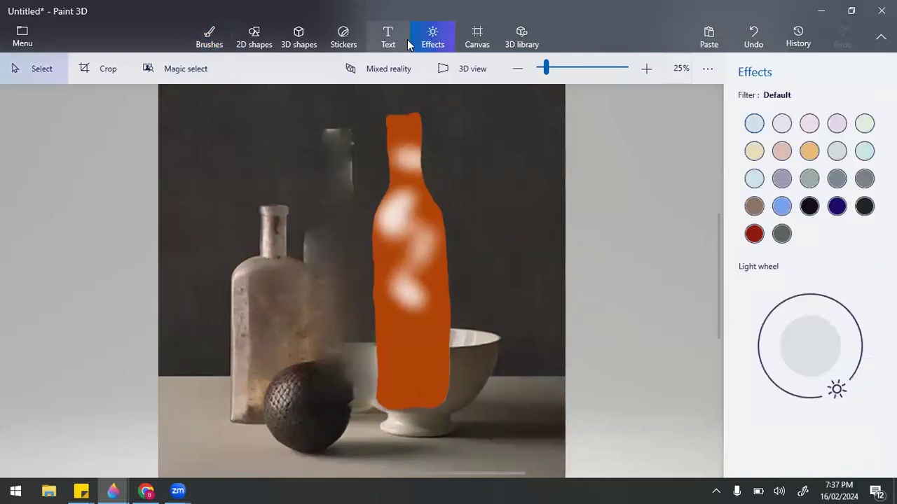
pyautogui.click(344, 44)
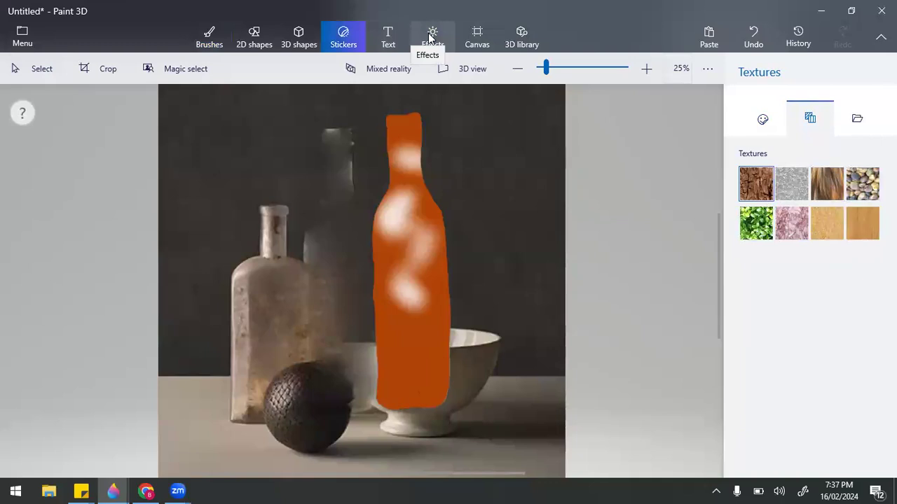
pyautogui.click(209, 37)
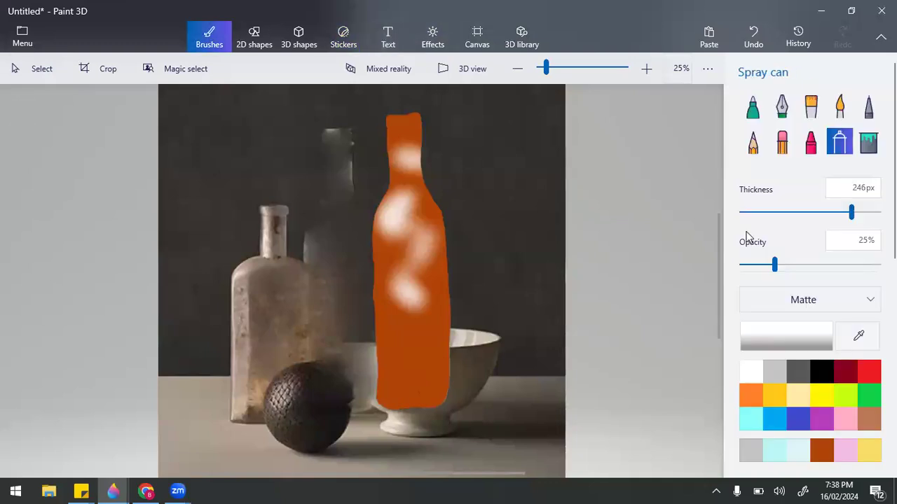
pyautogui.moveTo(393, 371); pyautogui.dragTo(443, 336)
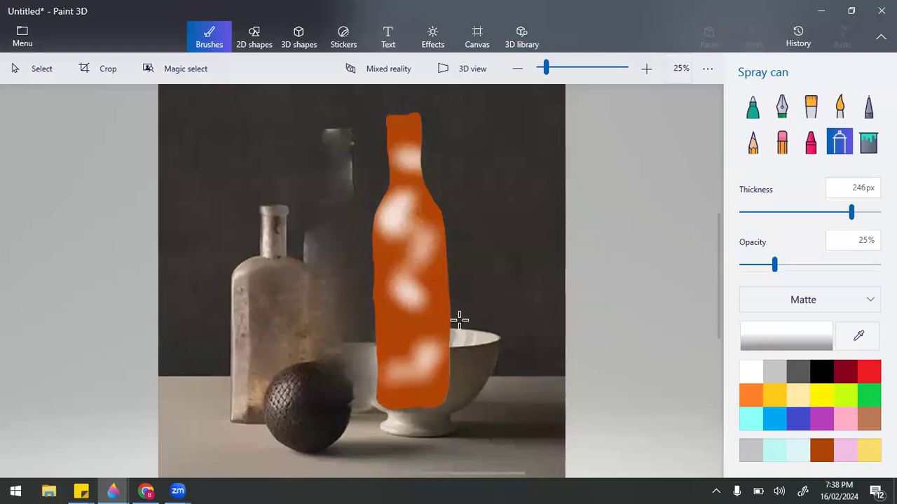
pyautogui.click(386, 329)
pyautogui.click(386, 329)
pyautogui.moveTo(385, 329)
pyautogui.mouseDown()
pyautogui.moveTo(410, 416)
pyautogui.moveTo(441, 409)
pyautogui.moveTo(430, 396)
pyautogui.moveTo(406, 409)
pyautogui.moveTo(429, 396)
pyautogui.mouseUp()
pyautogui.moveTo(406, 115)
pyautogui.mouseDown()
pyautogui.moveTo(400, 120)
pyautogui.moveTo(410, 124)
pyautogui.moveTo(409, 114)
pyautogui.mouseUp()
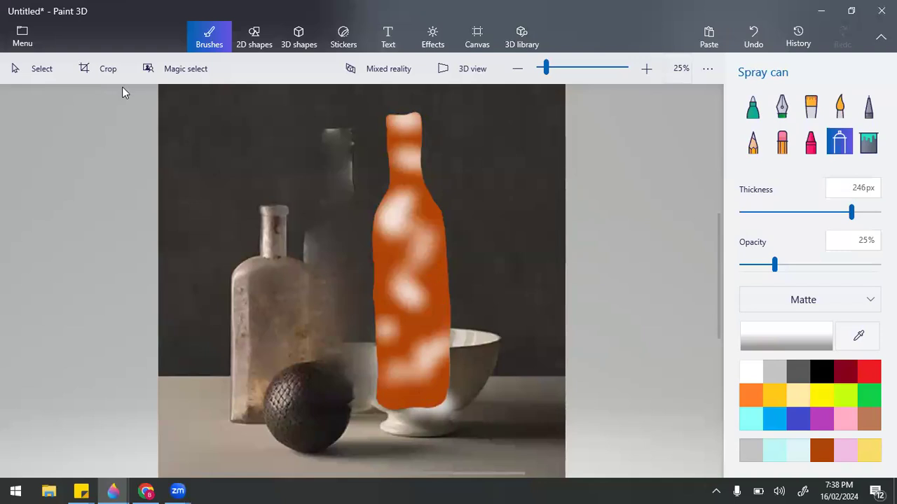
# Box-select the speckled bottle, shift it slightly left, and copy it
pyautogui.click(43, 74)
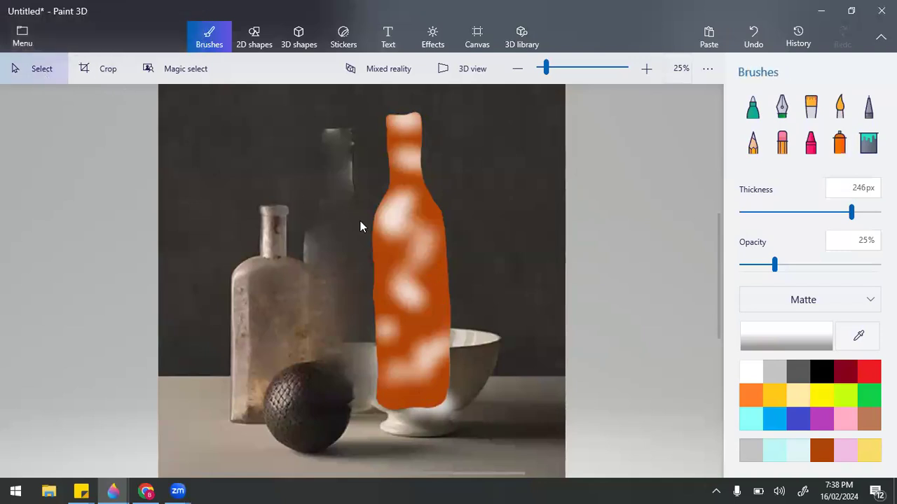
pyautogui.moveTo(398, 234); pyautogui.dragTo(355, 269)
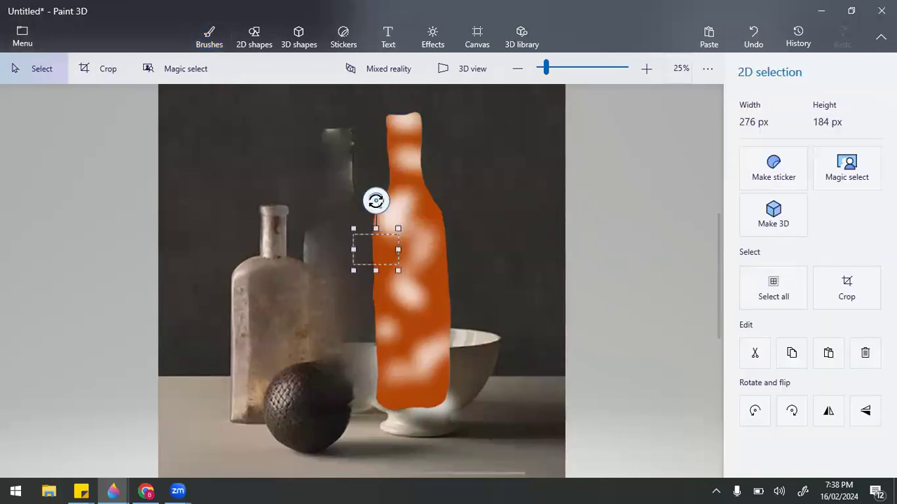
pyautogui.click(375, 201)
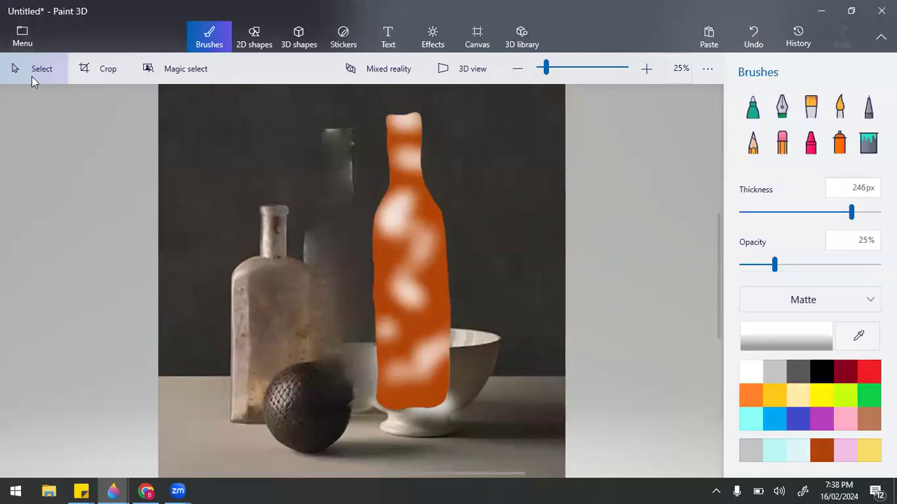
pyautogui.moveTo(360, 100); pyautogui.dragTo(482, 449)
pyautogui.moveTo(430, 304); pyautogui.dragTo(399, 329)
pyautogui.press('ctrl')
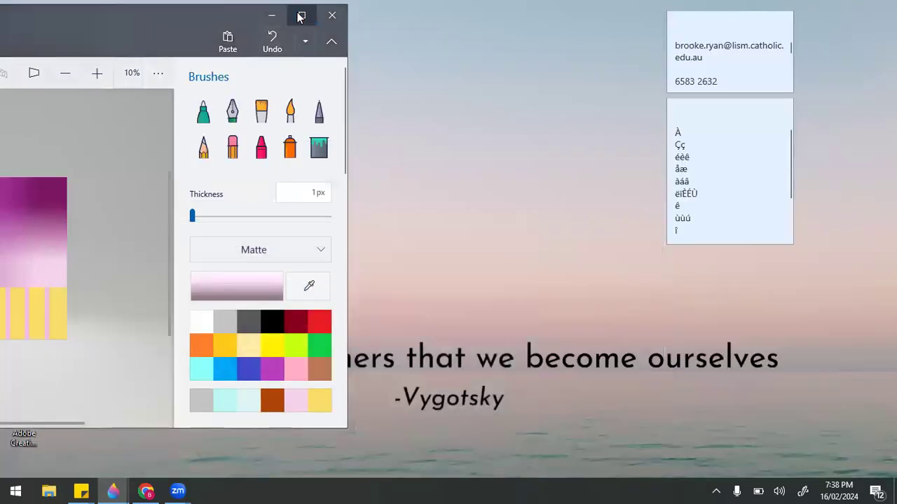
# Paste the 485 × 1819 px bottle into the gradient poster and nudge it onto the striped table
pyautogui.click(300, 14)
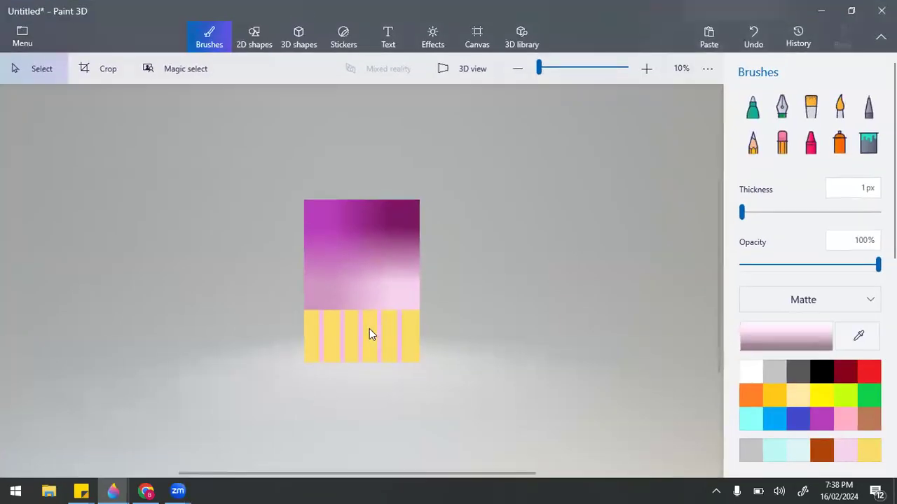
pyautogui.hotkey('ctrl', 'v')
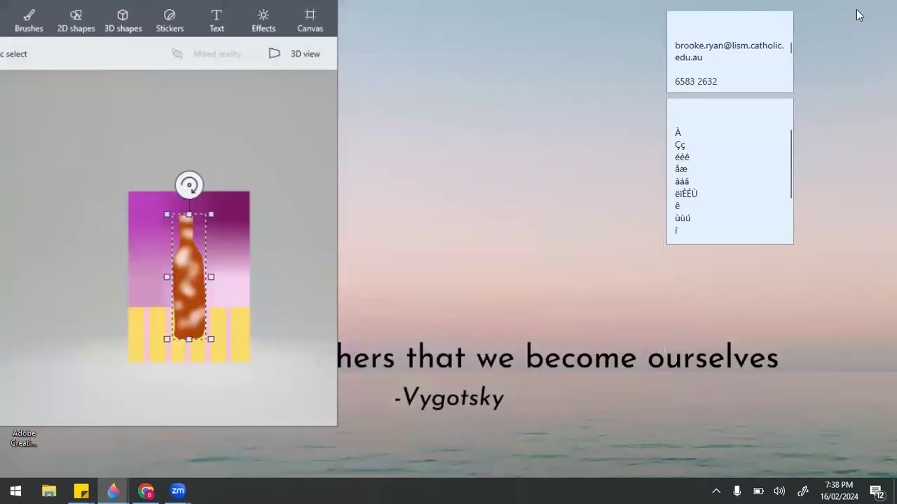
pyautogui.click(847, 10)
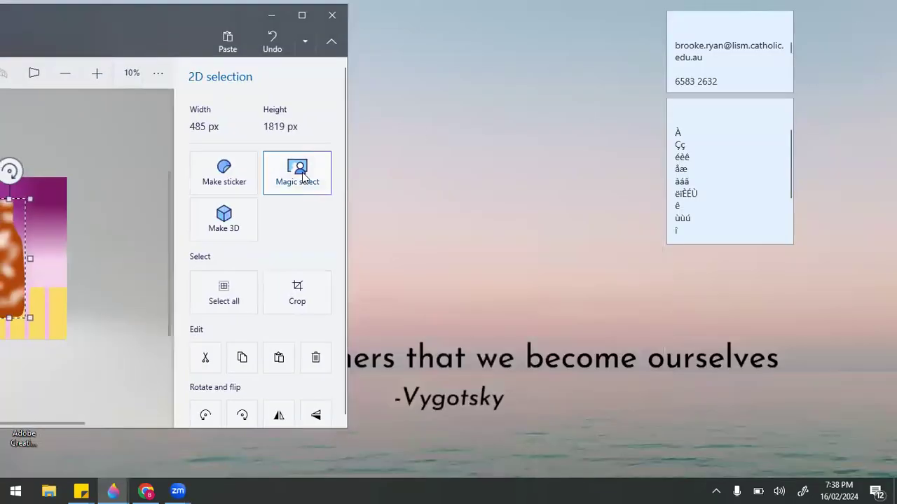
pyautogui.click(302, 15)
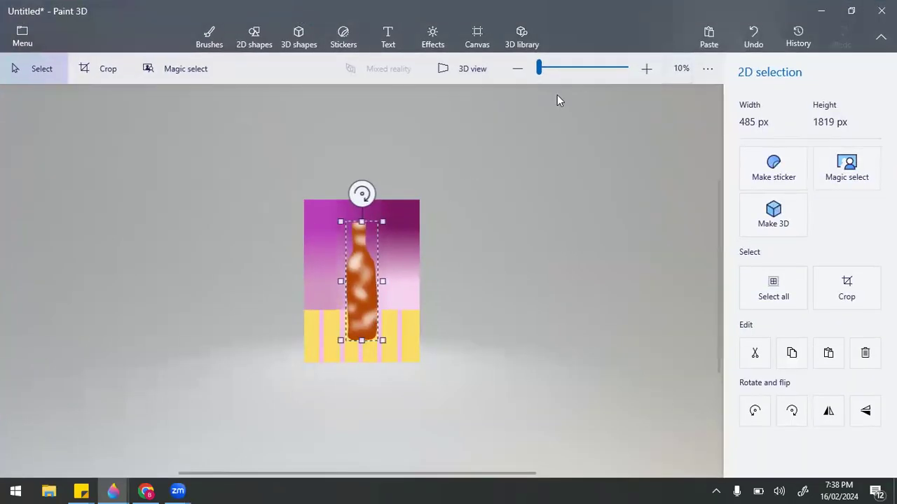
pyautogui.click(646, 68)
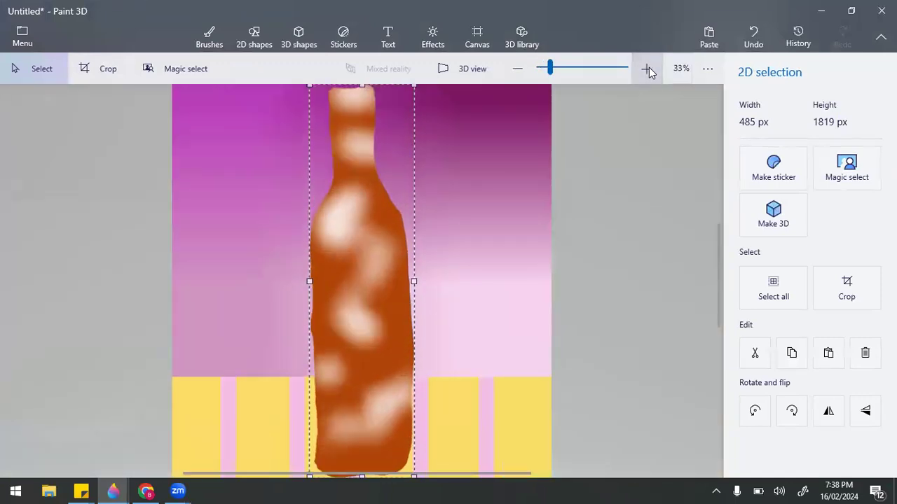
pyautogui.click(525, 75)
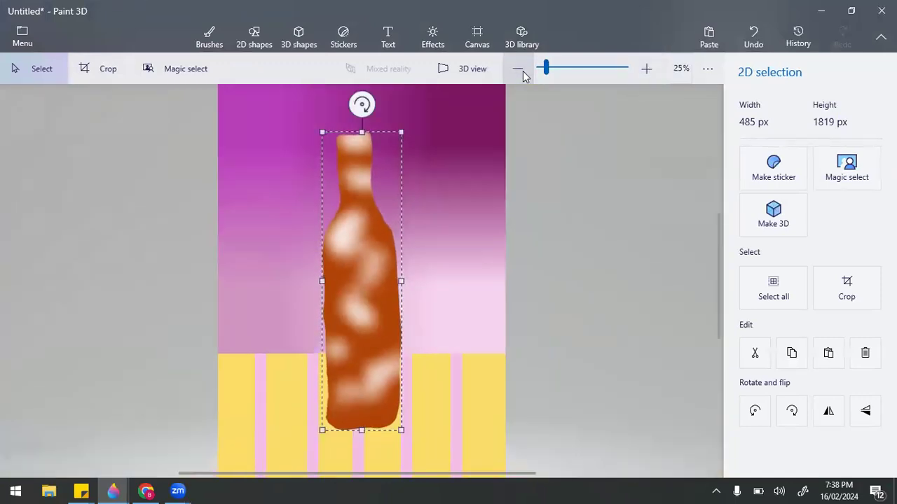
pyautogui.click(523, 75)
pyautogui.moveTo(360, 236); pyautogui.dragTo(373, 235)
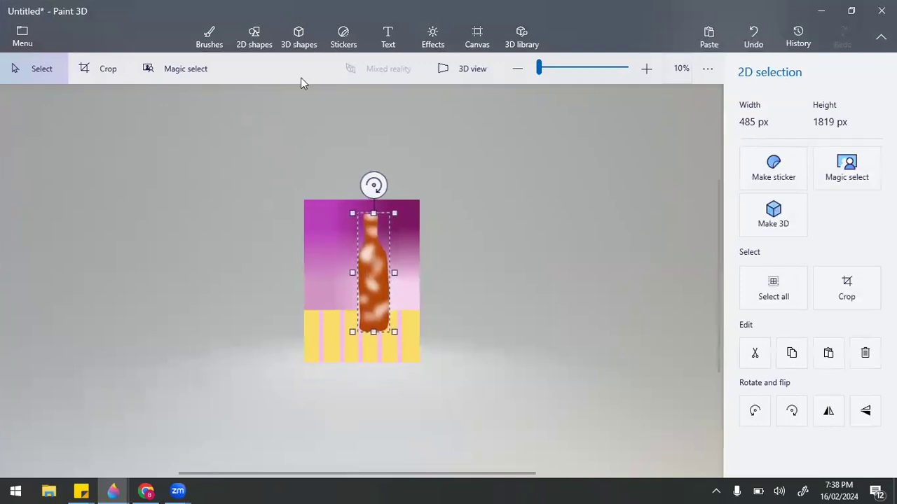